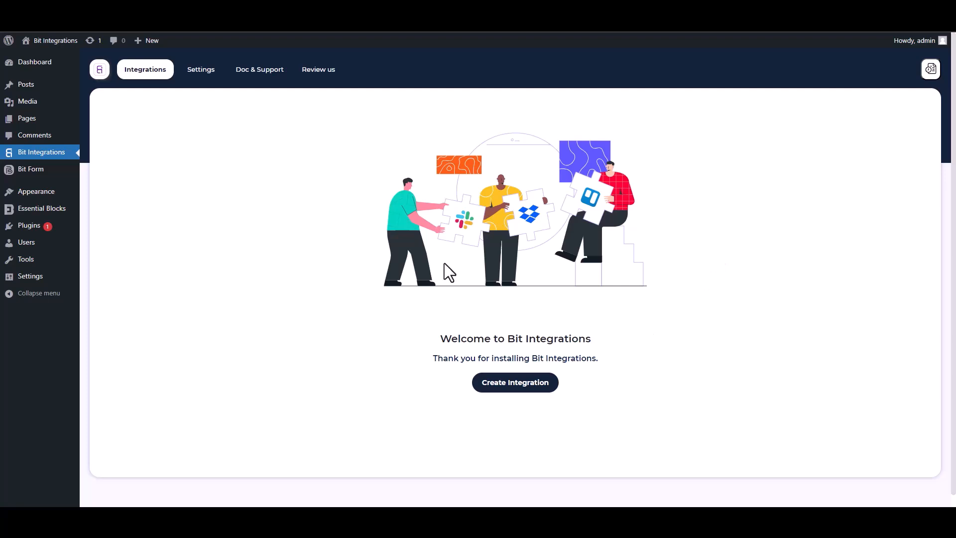
# - Create a new integration with Essential Blocks as the trigger and start fetching its form data
pyautogui.click(518, 387)
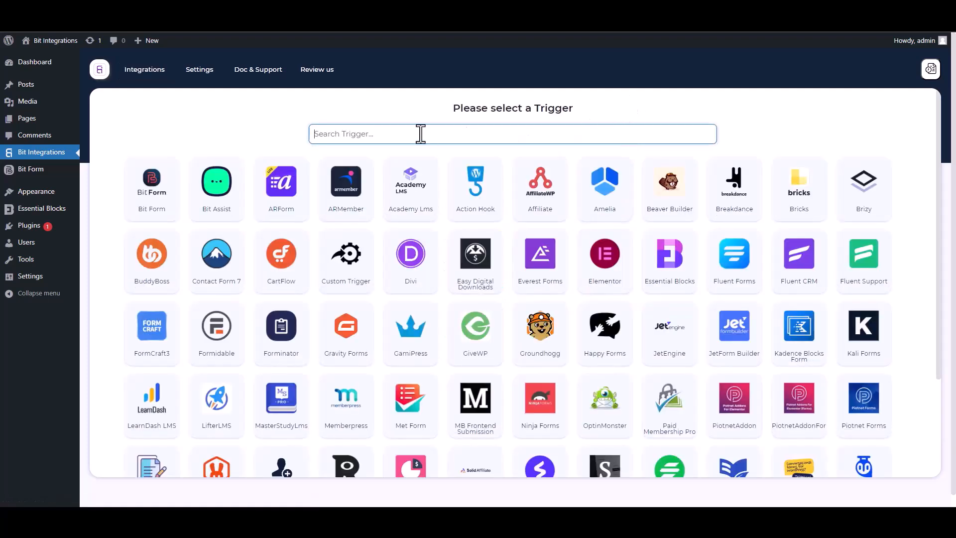
pyautogui.write('es')
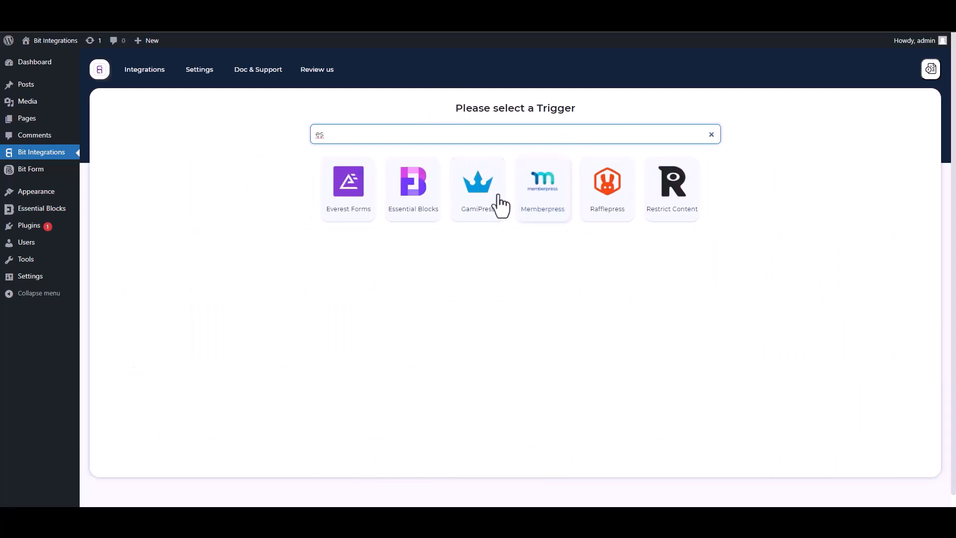
pyautogui.click(414, 199)
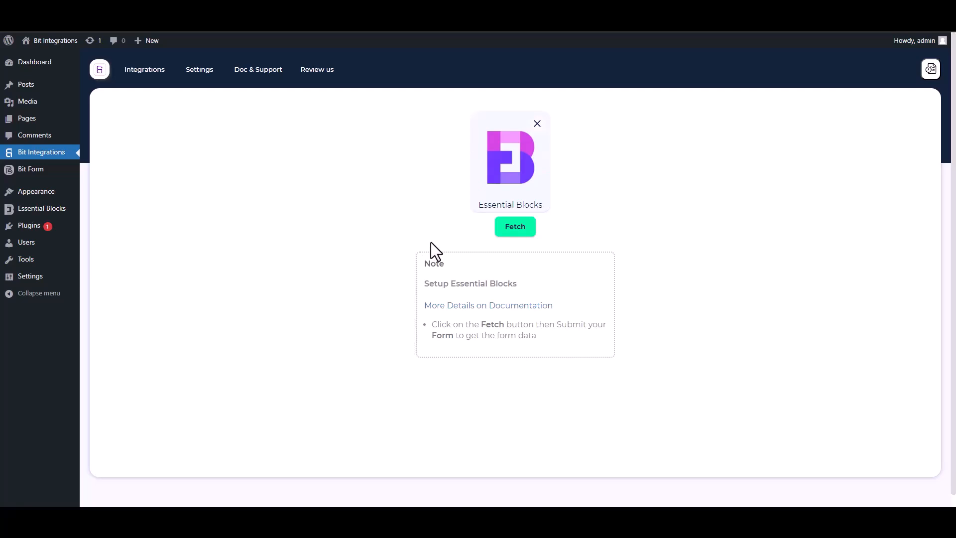
pyautogui.click(514, 231)
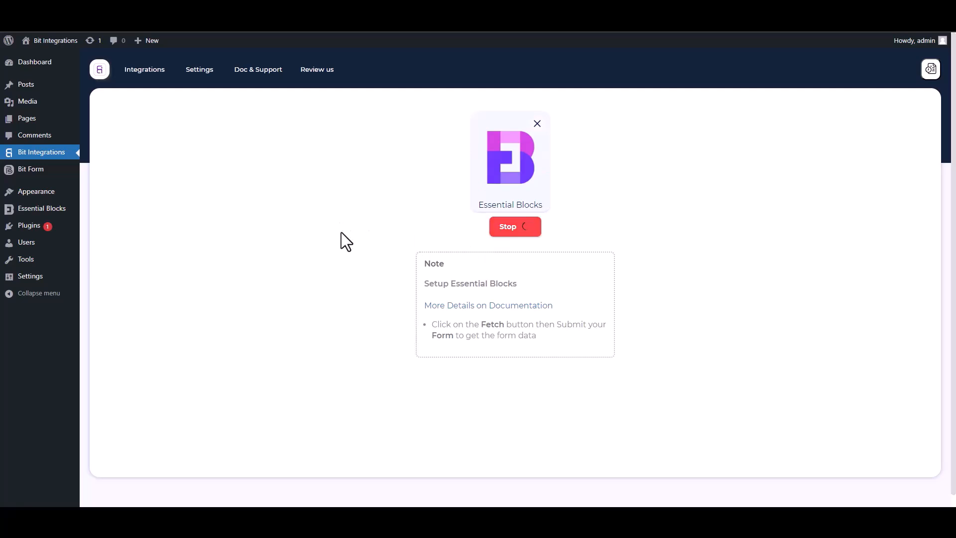
# - Submit the contact form with first name 'test', last name 'test2', a test e-mail and a phone number
pyautogui.click(122, 10)
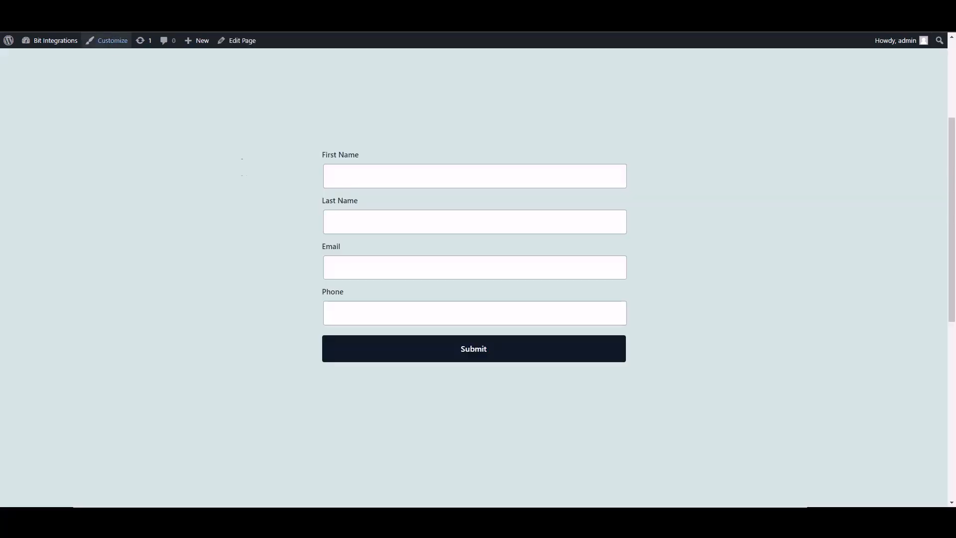
pyautogui.click(420, 184)
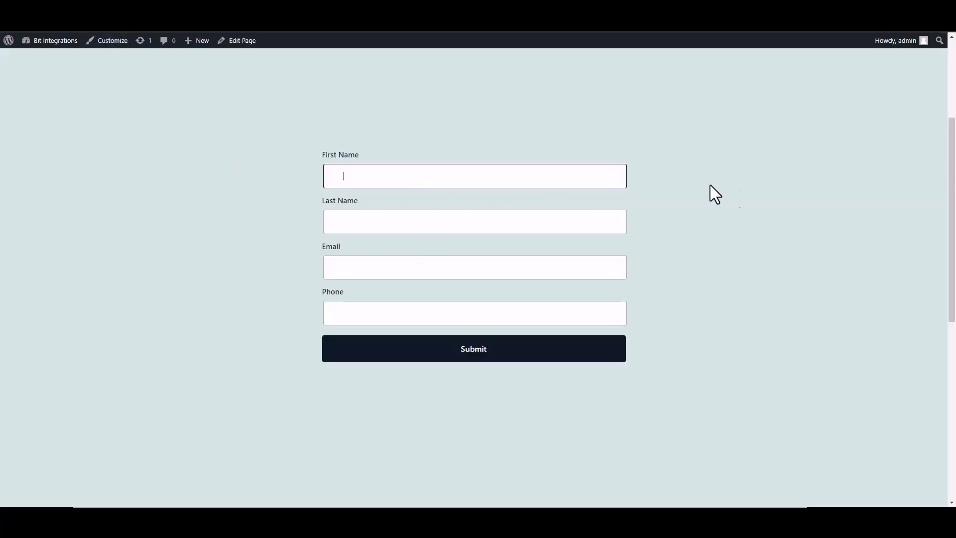
pyautogui.write('test')
pyautogui.click(600, 228)
pyautogui.write('test2')
pyautogui.click(624, 267)
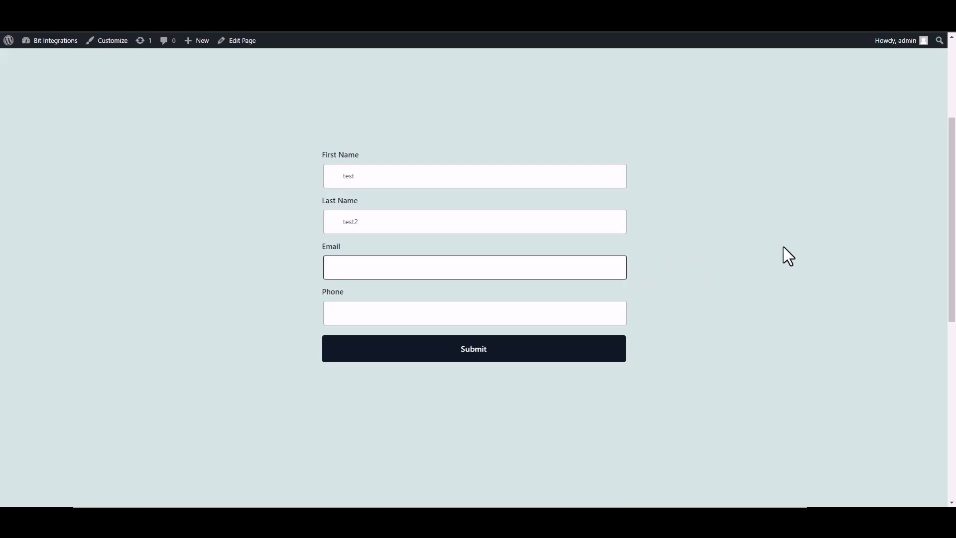
pyautogui.write('test@gmail.com')
pyautogui.click(612, 312)
pyautogui.write('2548556')
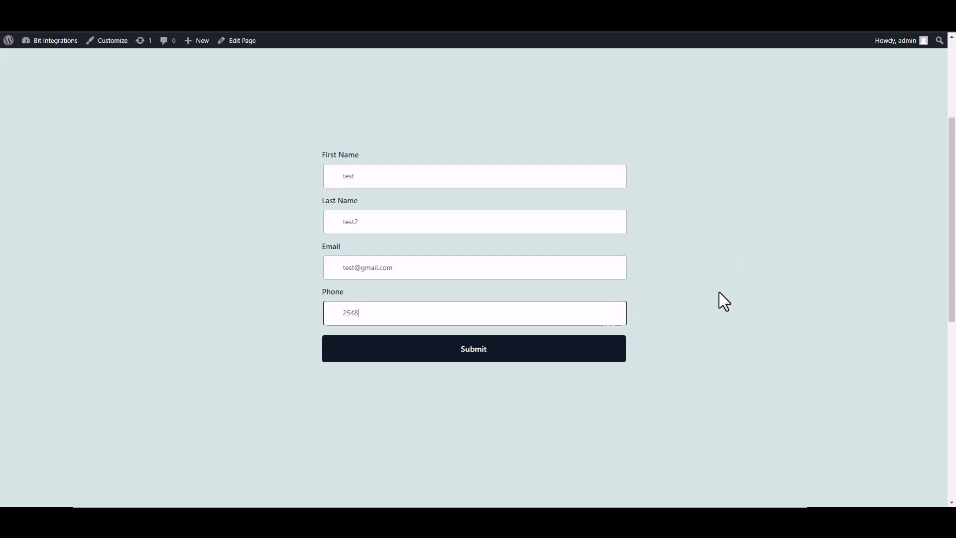
pyautogui.write('5')
pyautogui.click(598, 357)
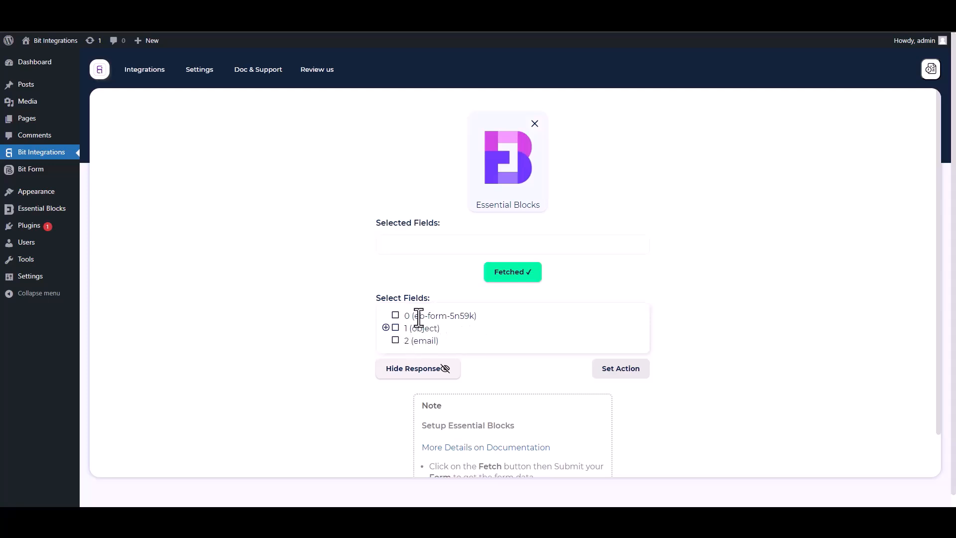
# - Select fetched field 0 and the first name, last name, email and phone subfields
pyautogui.moveTo(478, 317); pyautogui.dragTo(408, 324)
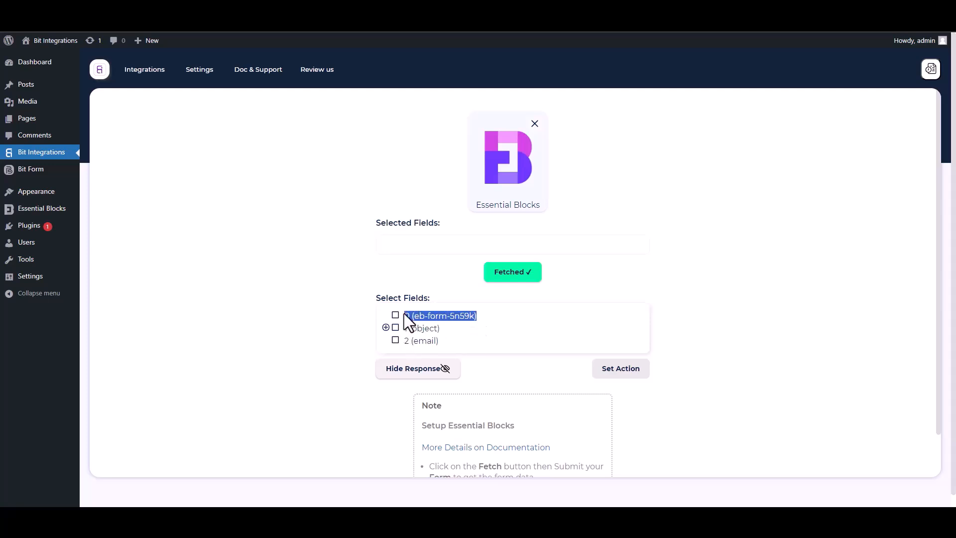
pyautogui.click(396, 316)
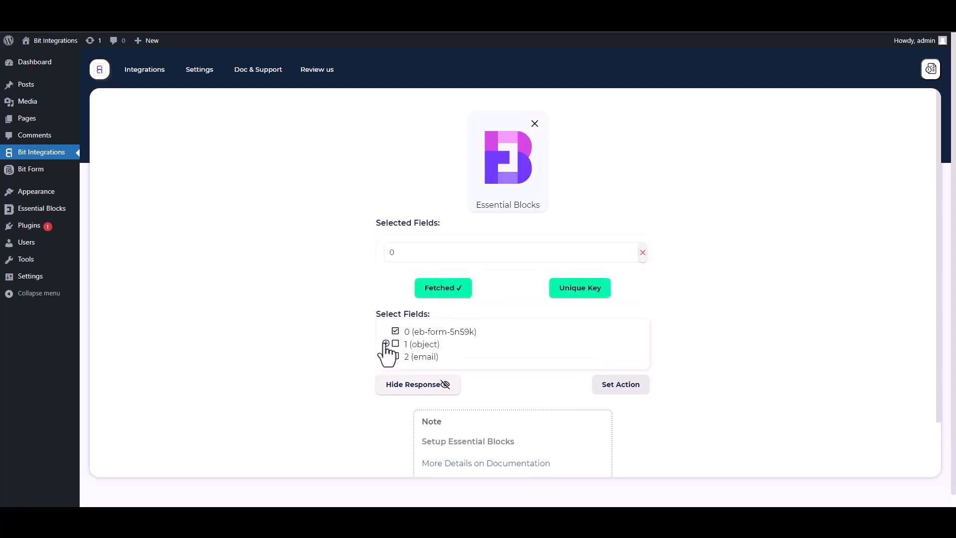
pyautogui.click(386, 344)
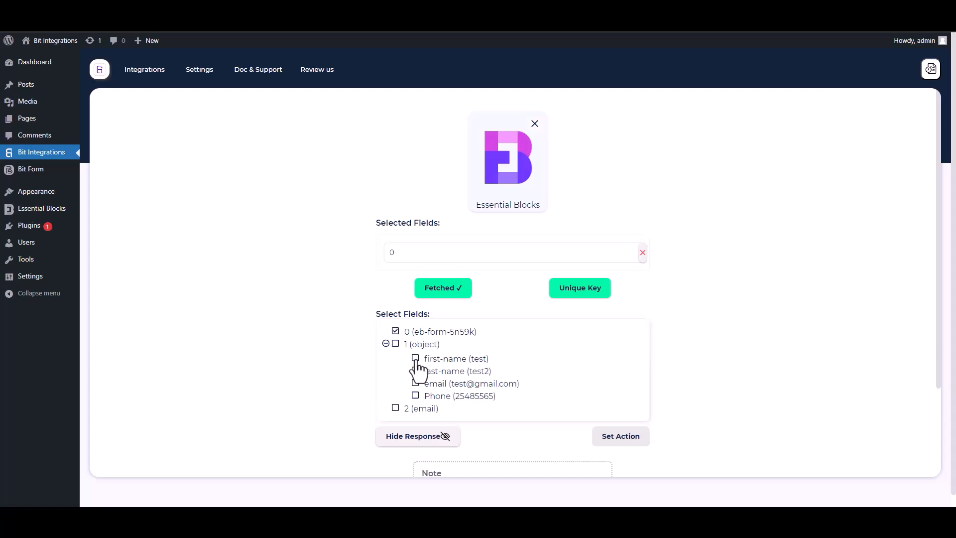
pyautogui.click(416, 359)
pyautogui.click(416, 396)
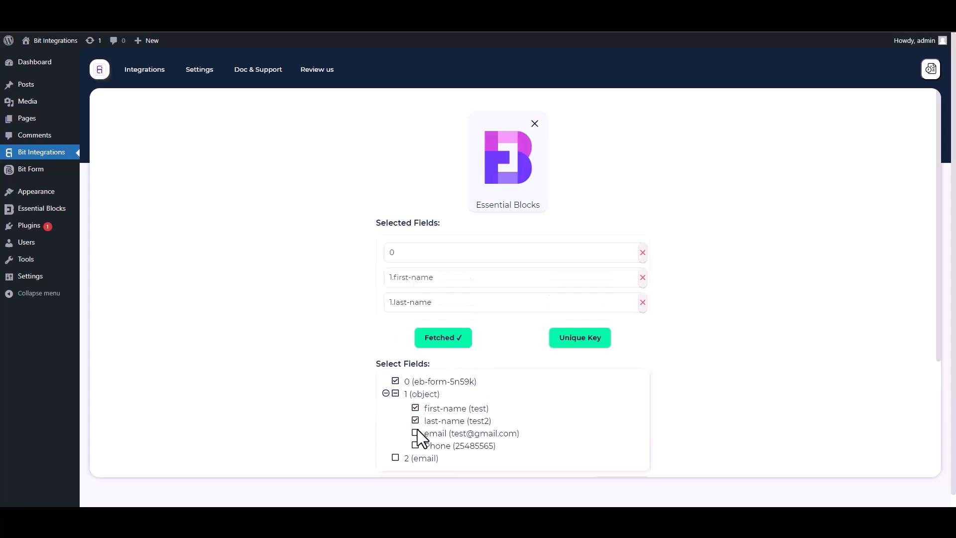
pyautogui.click(416, 432)
pyautogui.click(415, 471)
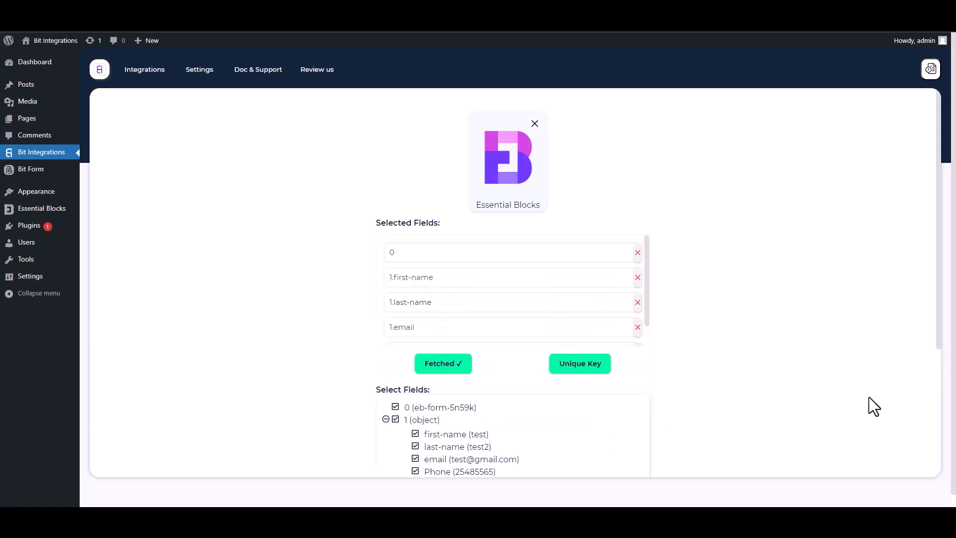
pyautogui.moveTo(937, 348); pyautogui.dragTo(940, 418)
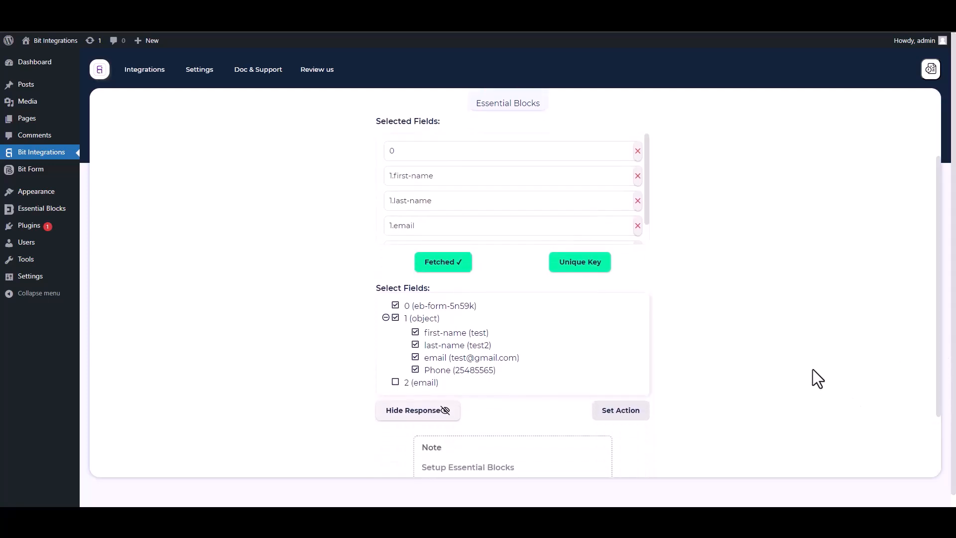
# - Set field 0 as the primary unique key and proceed to action selection
pyautogui.click(589, 269)
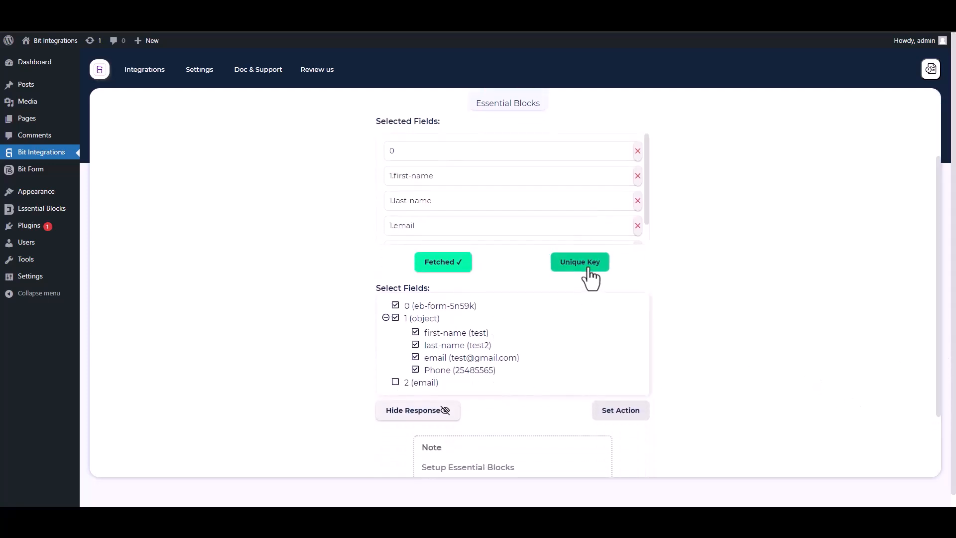
pyautogui.click(479, 278)
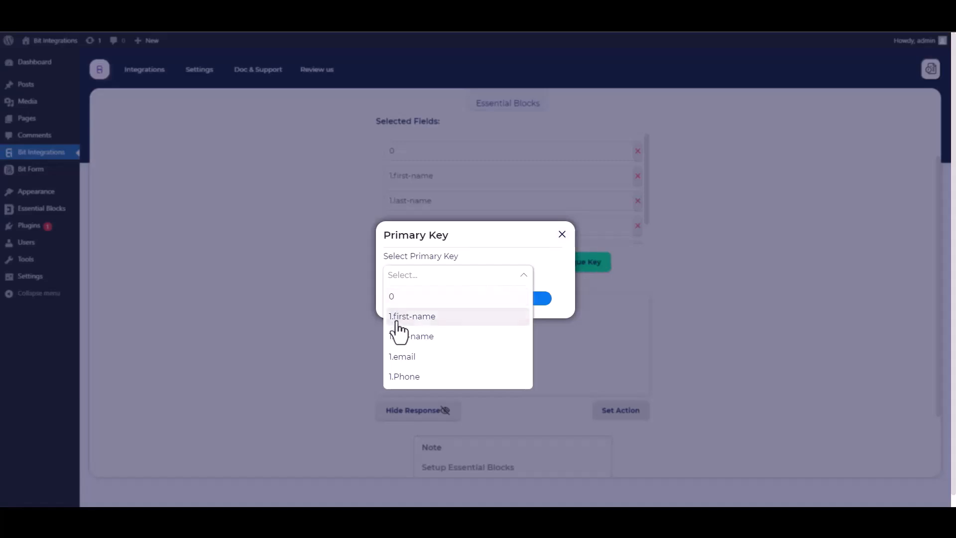
pyautogui.click(396, 299)
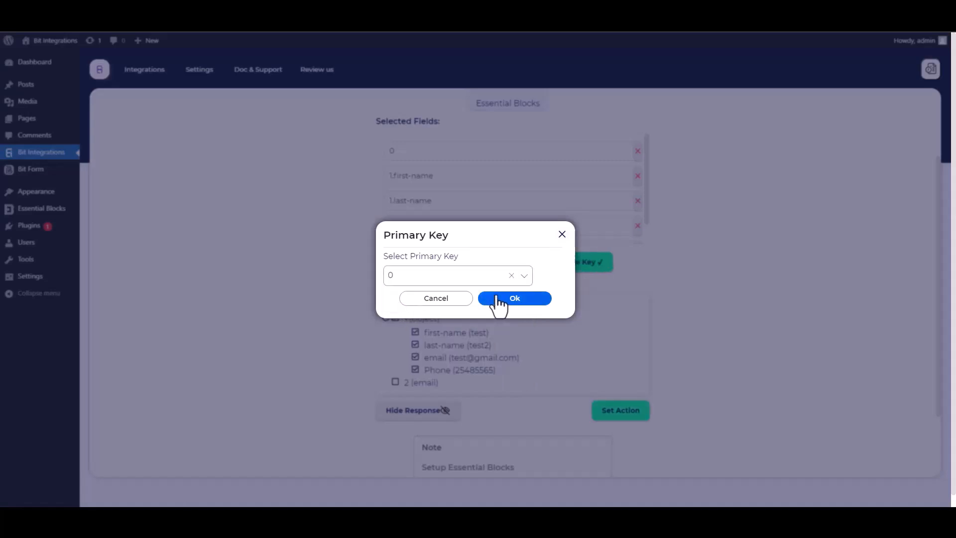
pyautogui.click(534, 301)
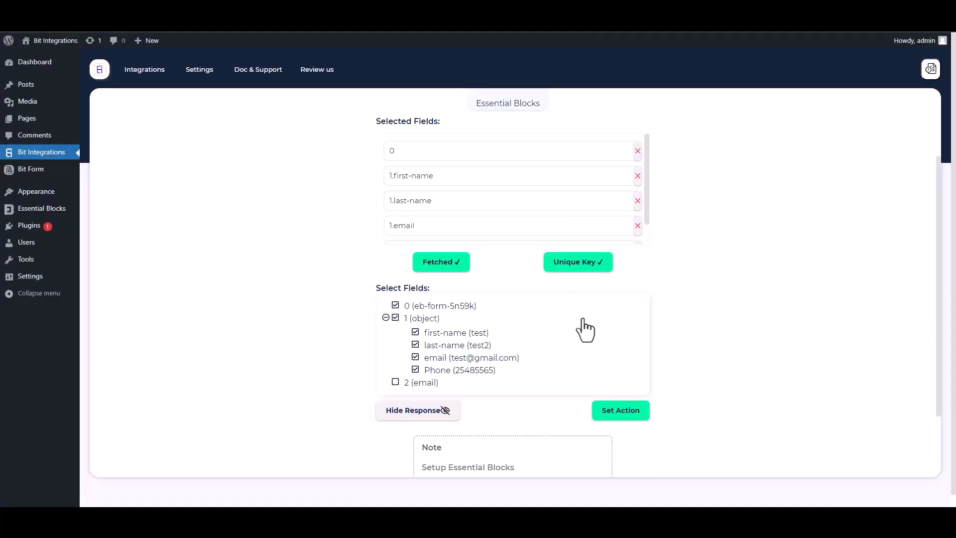
pyautogui.click(622, 414)
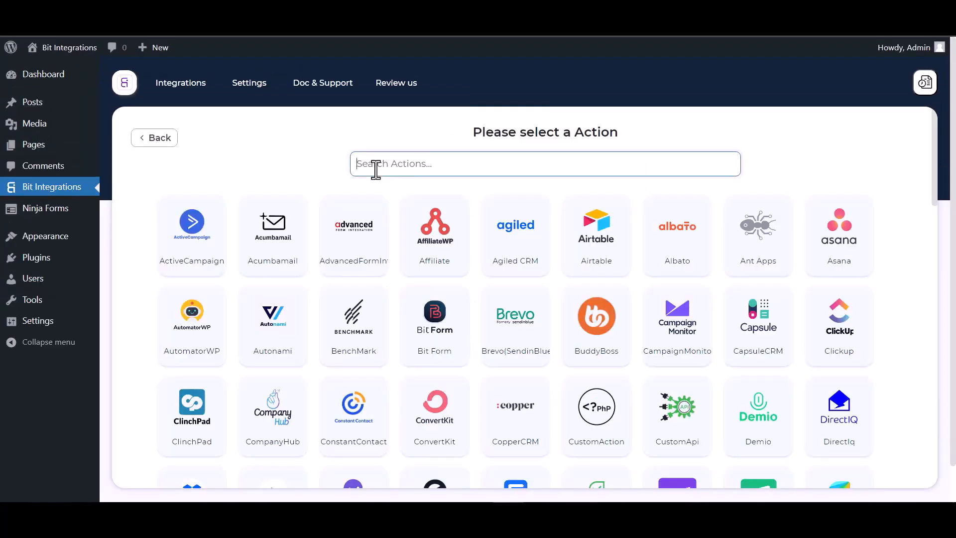
# - Search 'perf' and select PerfexCRM as the integration's action
pyautogui.write('perf')
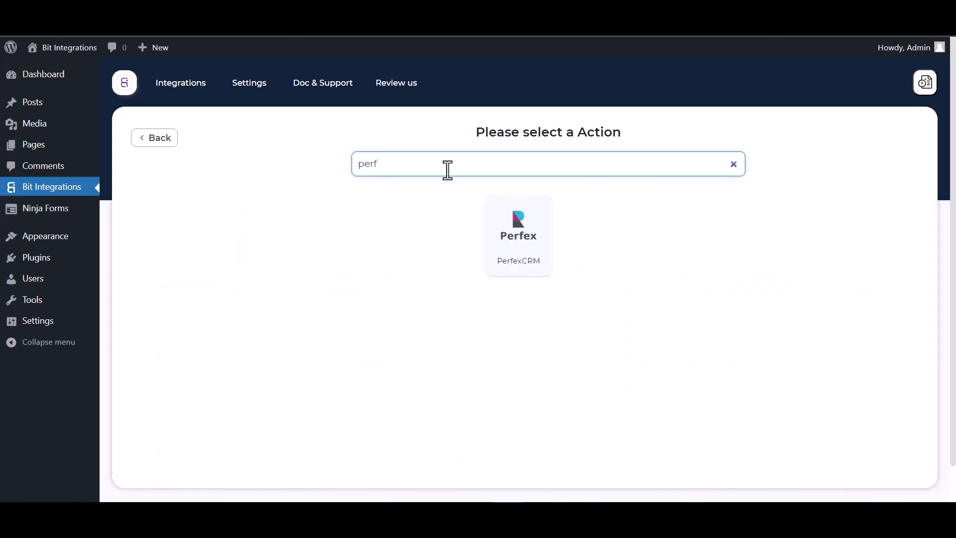
pyautogui.click(524, 267)
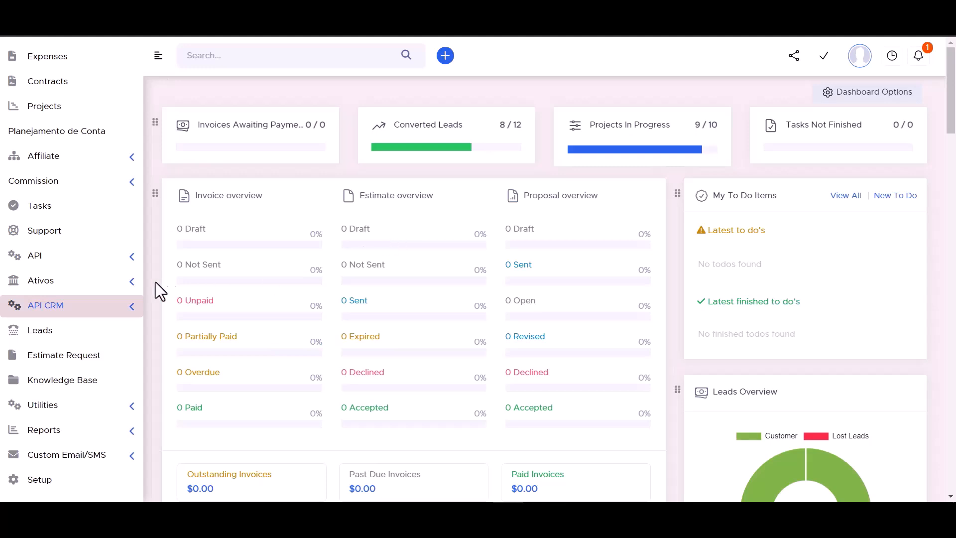
# - Copy the API URL from Perfex CRM's API manager into the PerfexCRM Access API URL field
pyautogui.click(127, 313)
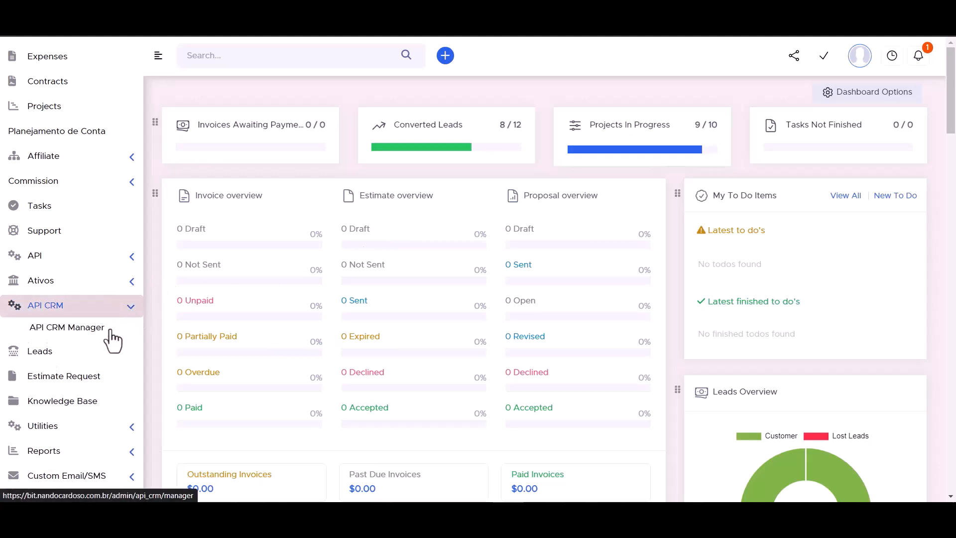
pyautogui.click(76, 332)
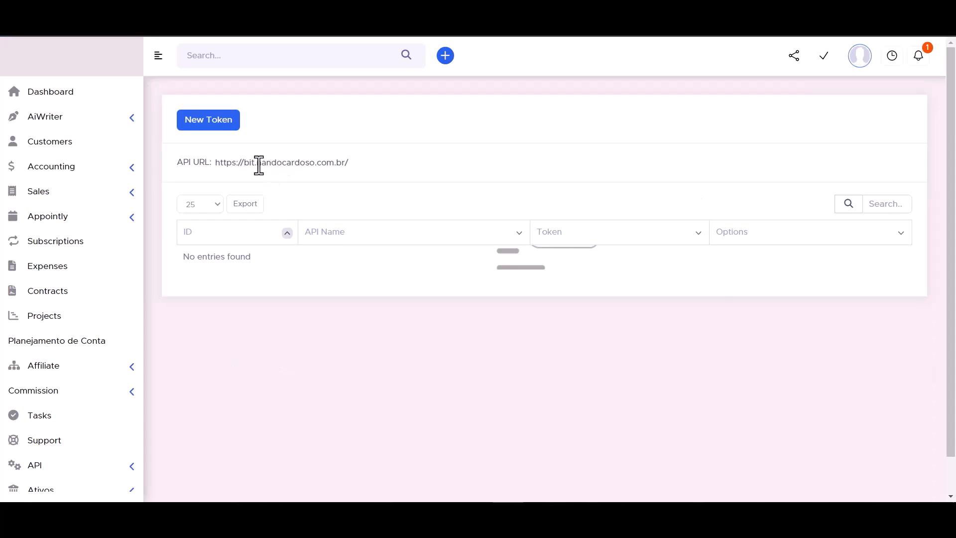
pyautogui.tripleClick(259, 165)
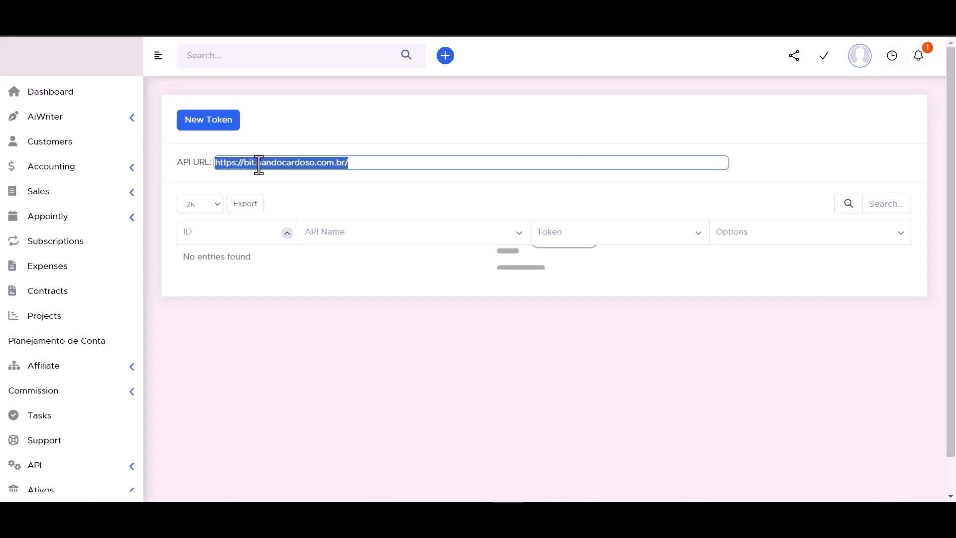
pyautogui.click(243, 10)
pyautogui.click(203, 281)
pyautogui.write('https://bit.nandocardoso.com.br/')
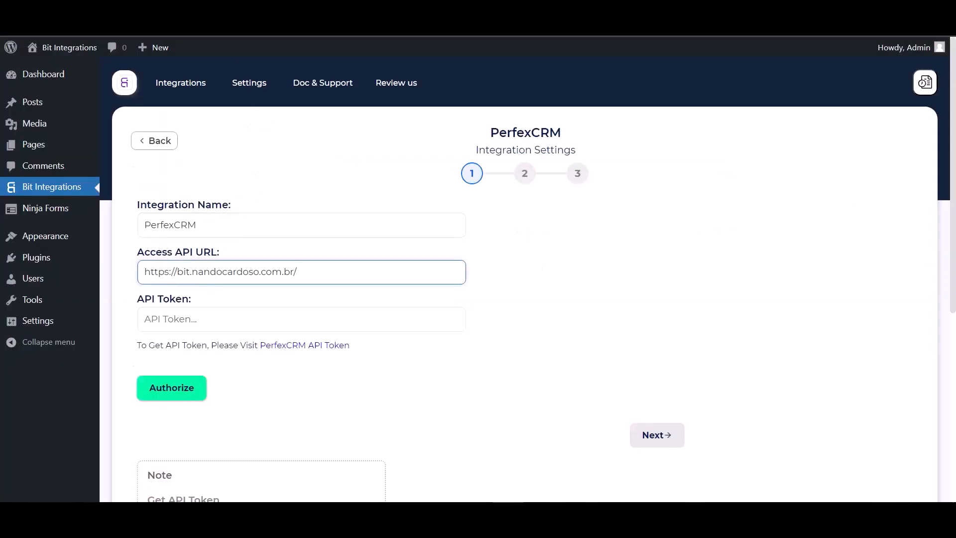
pyautogui.click(344, 10)
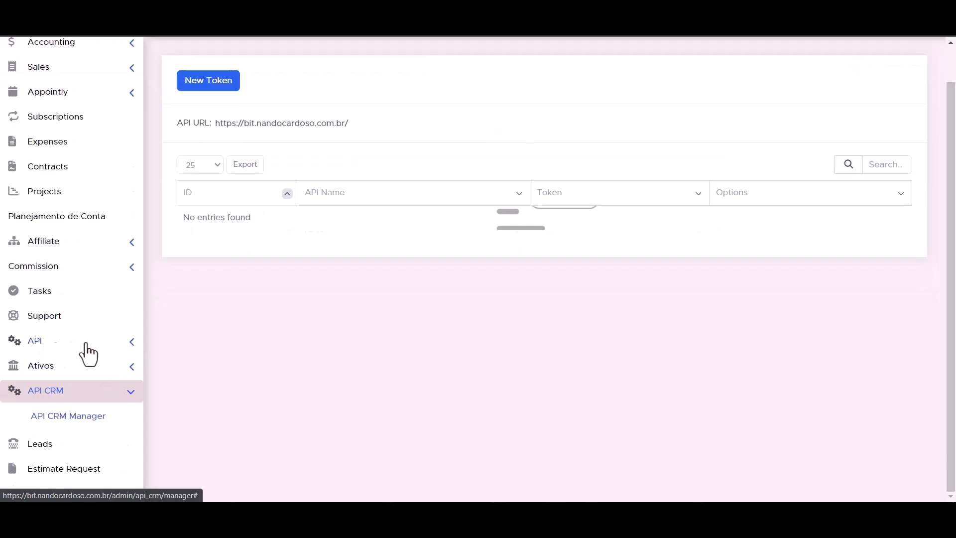
# - Start a new Perfex API token named 'Bit Integrations' expiring on the 30th of a later year
pyautogui.click(132, 344)
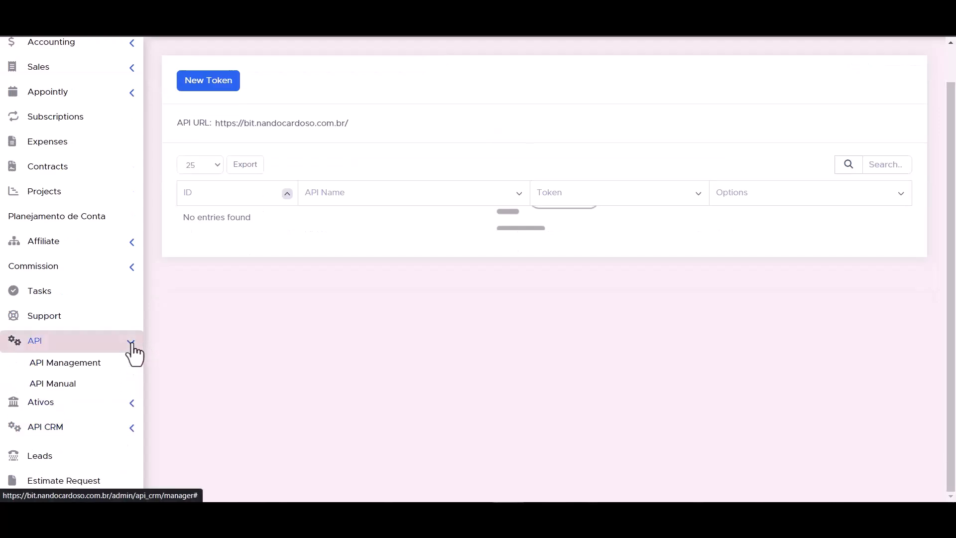
pyautogui.click(77, 370)
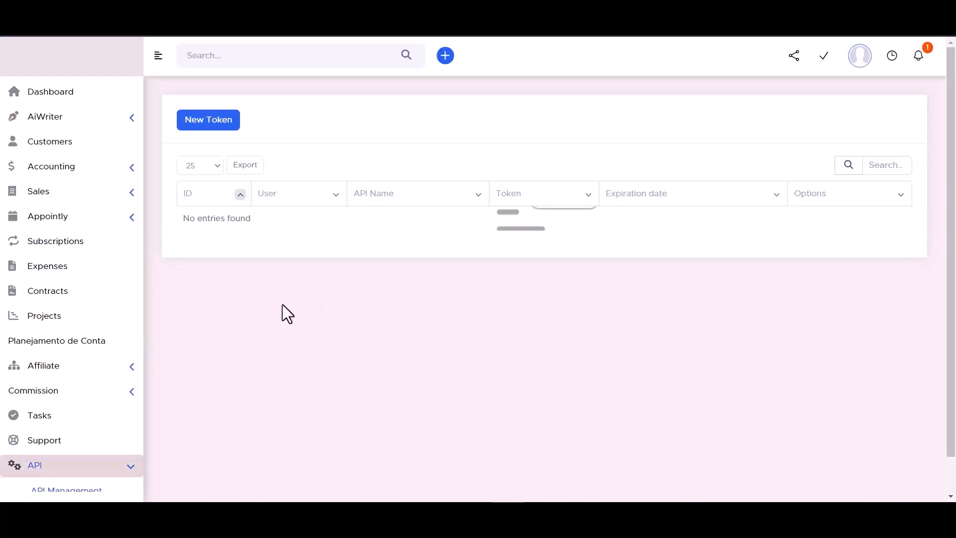
pyautogui.click(209, 124)
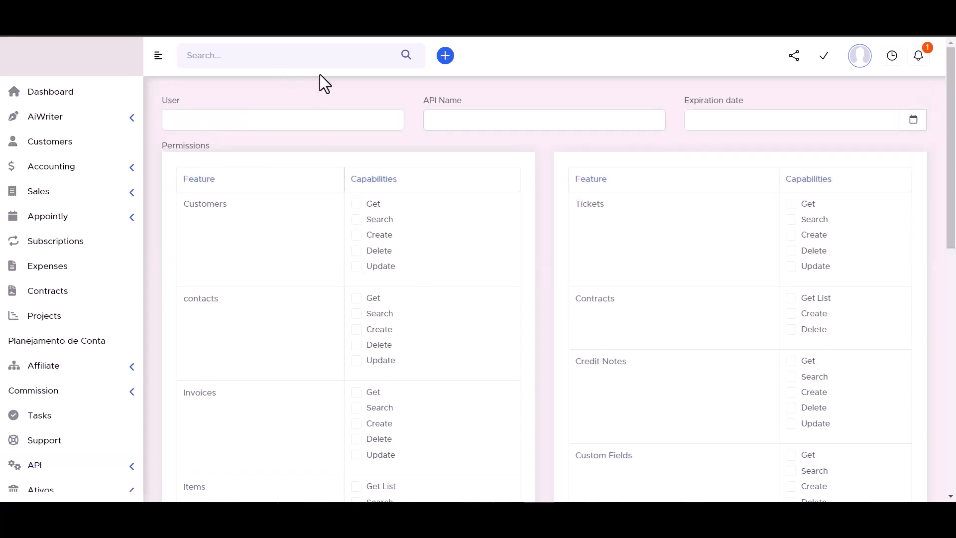
pyautogui.click(456, 120)
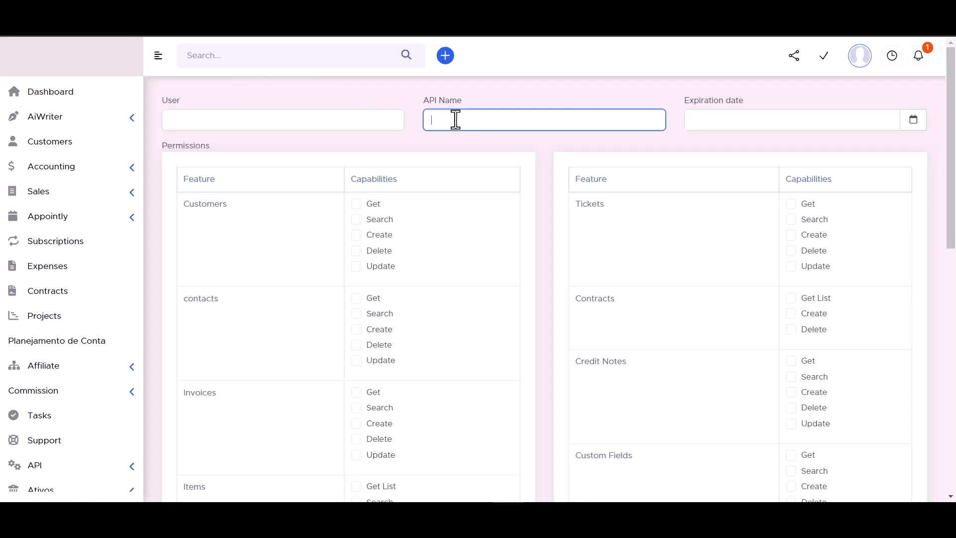
pyautogui.write('Bit Integrations')
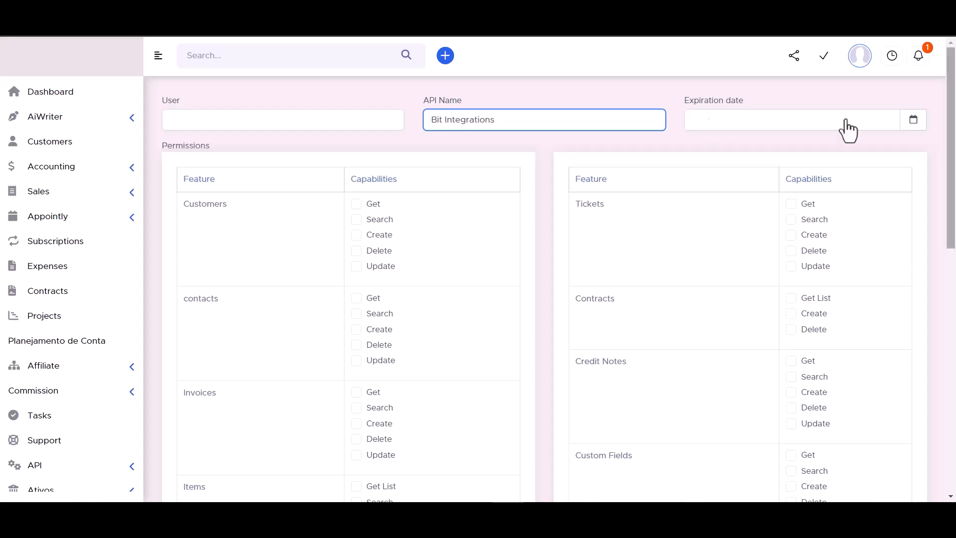
pyautogui.click(914, 121)
pyautogui.click(845, 263)
pyautogui.click(804, 149)
pyautogui.scroll(-5, 802, 219)
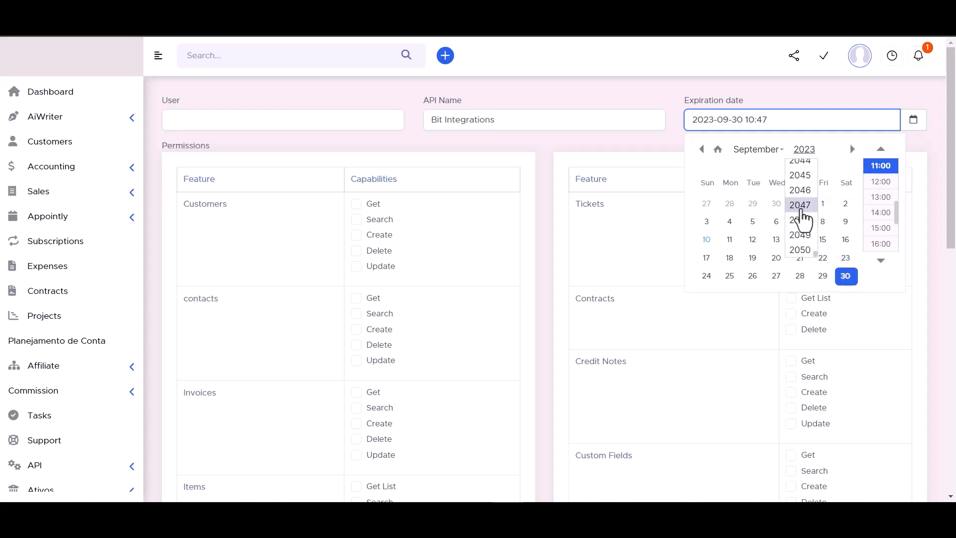
pyautogui.click(801, 176)
pyautogui.click(649, 89)
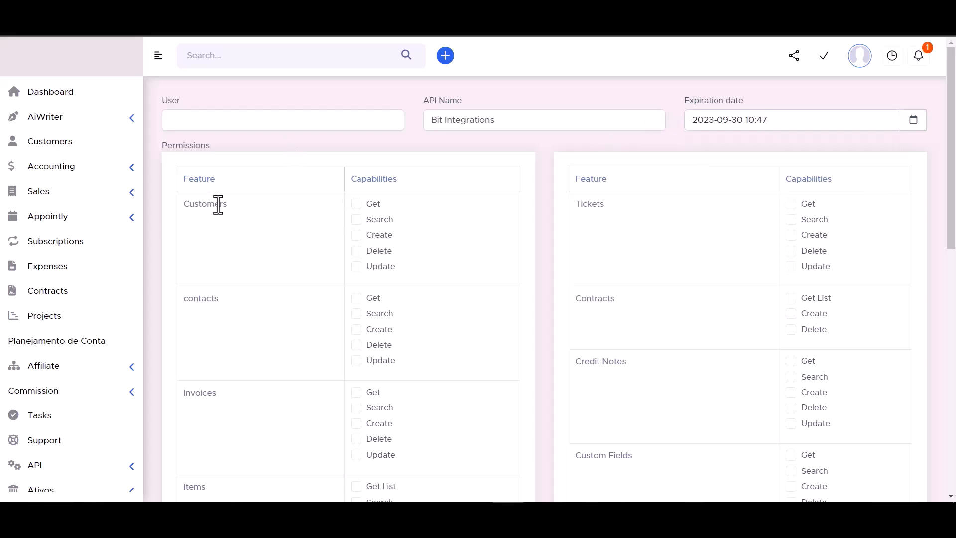
# - Grant customers, contracts, tickets, contacts, invoices, credit notes, items, custom fields, leads and estimates permissions
pyautogui.click(356, 204)
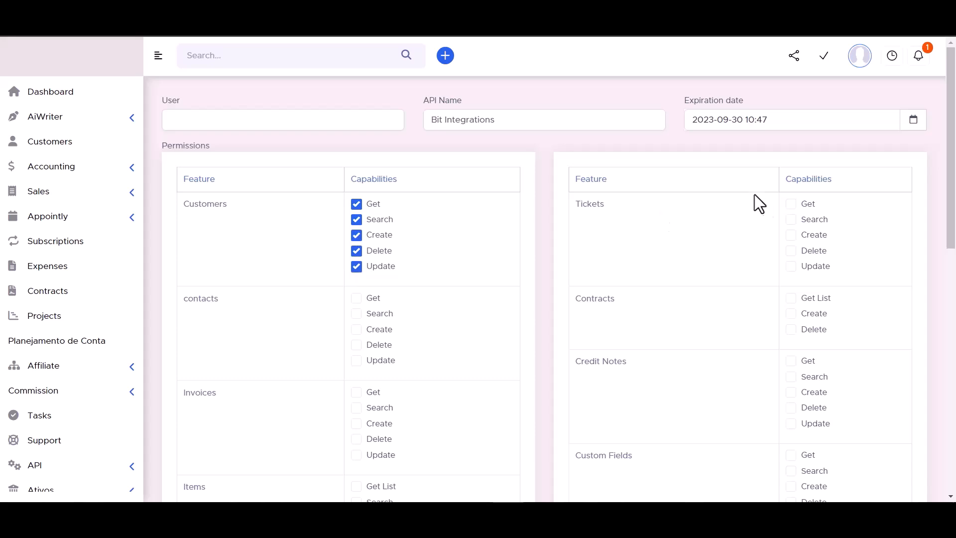
pyautogui.click(791, 298)
pyautogui.click(792, 314)
pyautogui.click(792, 329)
pyautogui.click(792, 267)
pyautogui.click(791, 250)
pyautogui.click(792, 235)
pyautogui.click(792, 219)
pyautogui.click(792, 204)
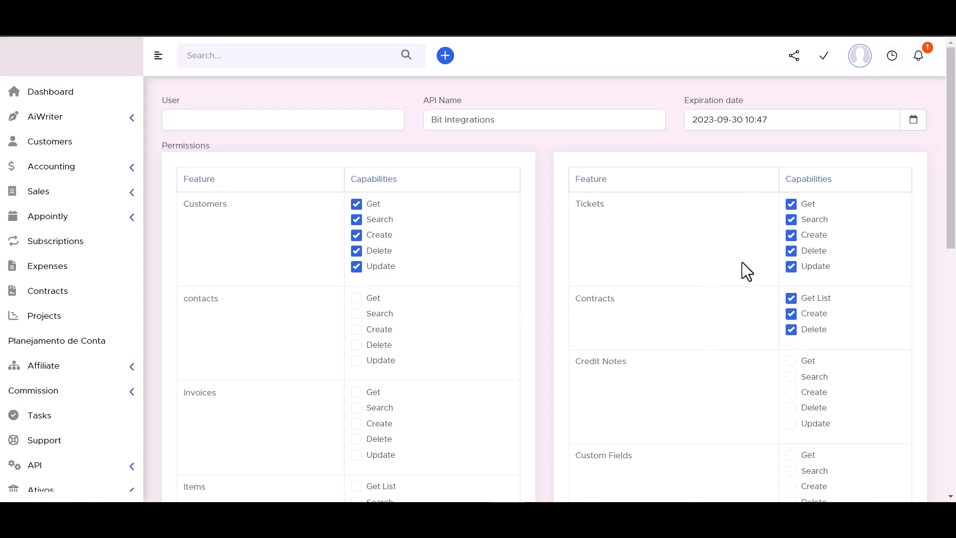
pyautogui.click(356, 298)
pyautogui.click(356, 345)
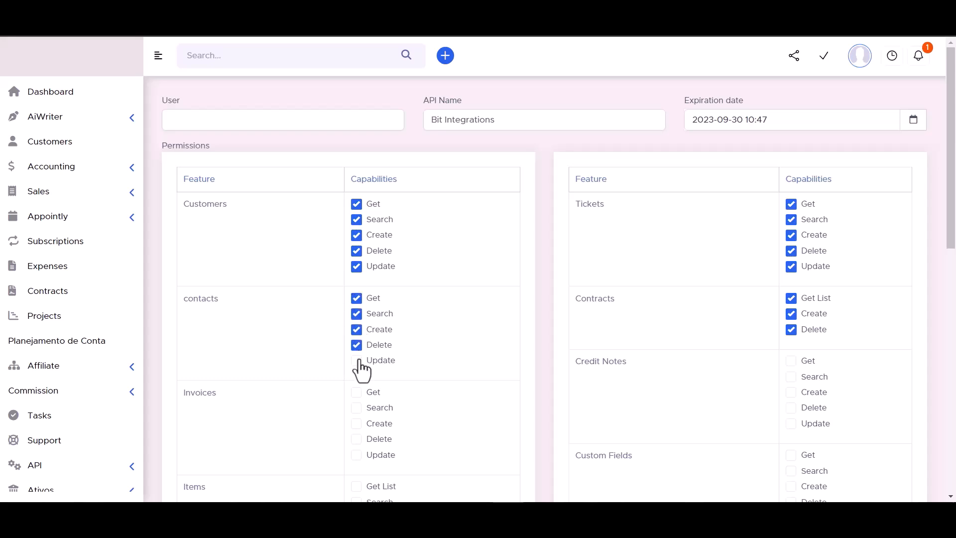
pyautogui.click(356, 360)
pyautogui.scroll(-3, 432, 280)
pyautogui.click(357, 299)
pyautogui.click(356, 315)
pyautogui.click(356, 330)
pyautogui.click(791, 267)
pyautogui.click(791, 252)
pyautogui.click(791, 236)
pyautogui.scroll(-3, 441, 309)
pyautogui.click(357, 252)
pyautogui.click(357, 238)
pyautogui.click(791, 268)
pyautogui.click(791, 253)
pyautogui.click(790, 238)
pyautogui.click(790, 222)
pyautogui.click(791, 206)
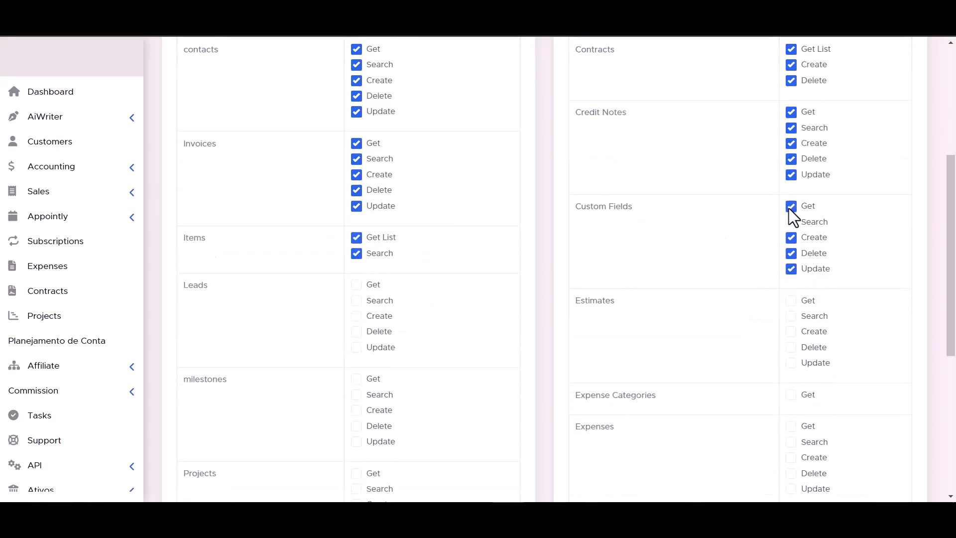
pyautogui.click(357, 285)
pyautogui.click(357, 301)
pyautogui.click(356, 316)
pyautogui.click(357, 331)
pyautogui.click(357, 347)
pyautogui.click(791, 301)
pyautogui.click(791, 316)
pyautogui.click(791, 331)
pyautogui.click(790, 364)
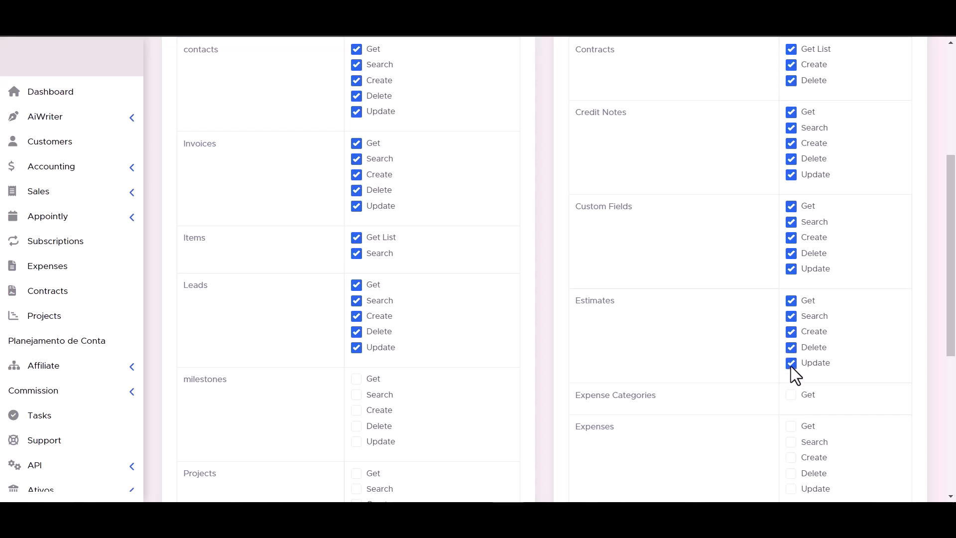
# - Grant milestones, projects, expenses, staff, tasks and payments permissions, save the token and select it
pyautogui.scroll(-1, 795, 361)
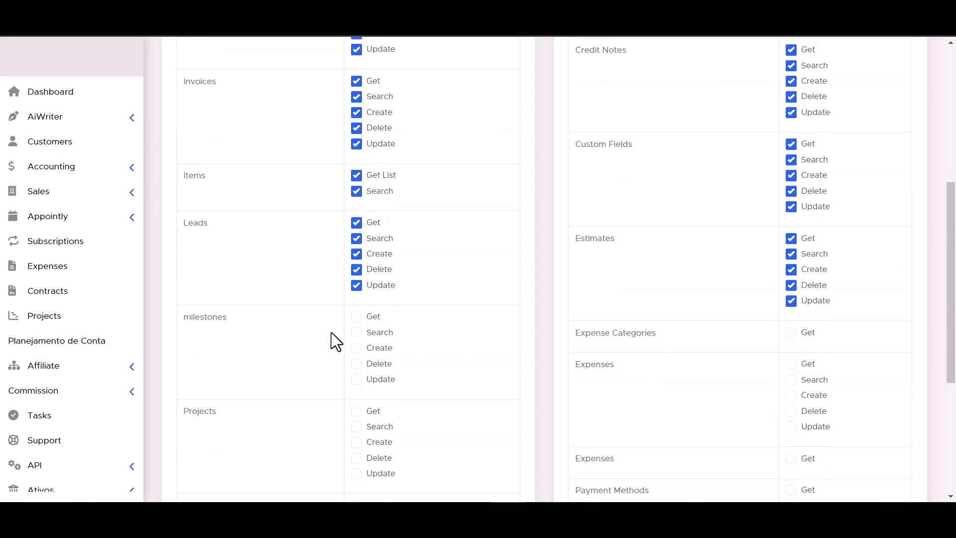
pyautogui.scroll(-2, 348, 331)
pyautogui.scroll(-1, 461, 271)
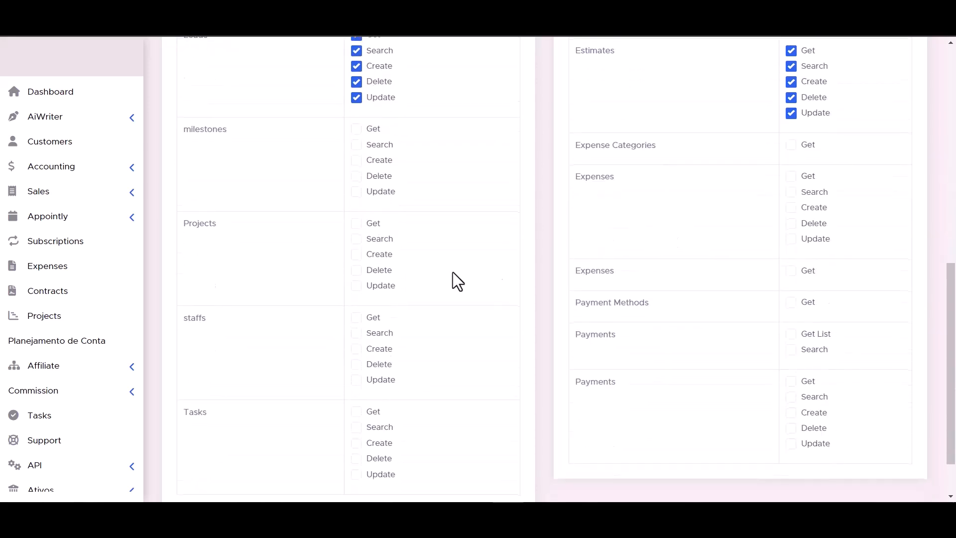
pyautogui.scroll(-2, 461, 271)
pyautogui.scroll(1, 461, 271)
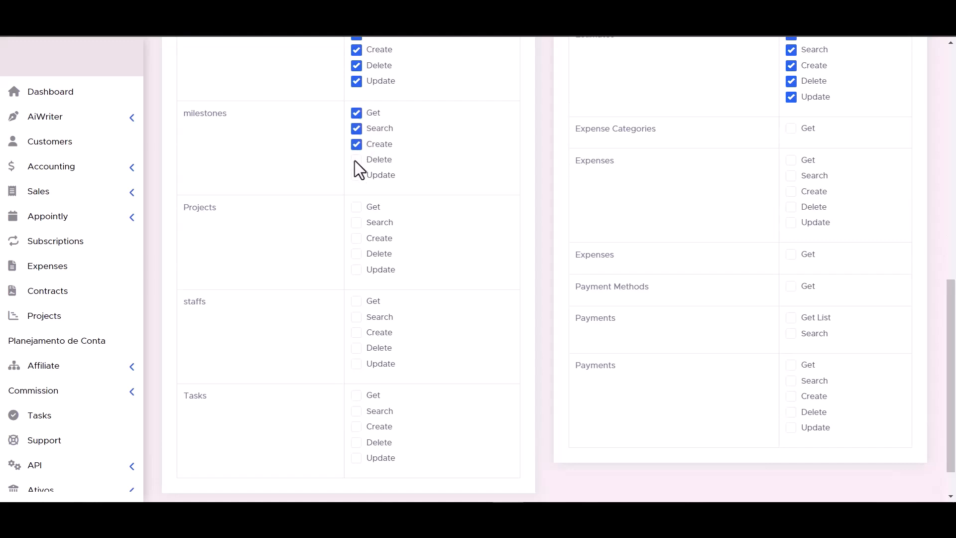
pyautogui.click(357, 176)
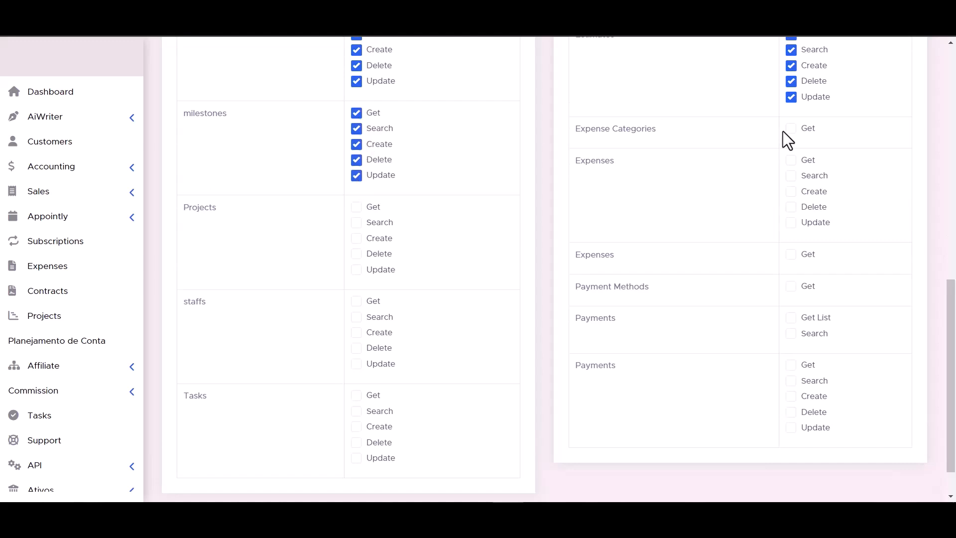
pyautogui.click(357, 222)
pyautogui.click(357, 238)
pyautogui.click(357, 254)
pyautogui.click(790, 223)
pyautogui.click(791, 207)
pyautogui.click(790, 176)
pyautogui.click(791, 160)
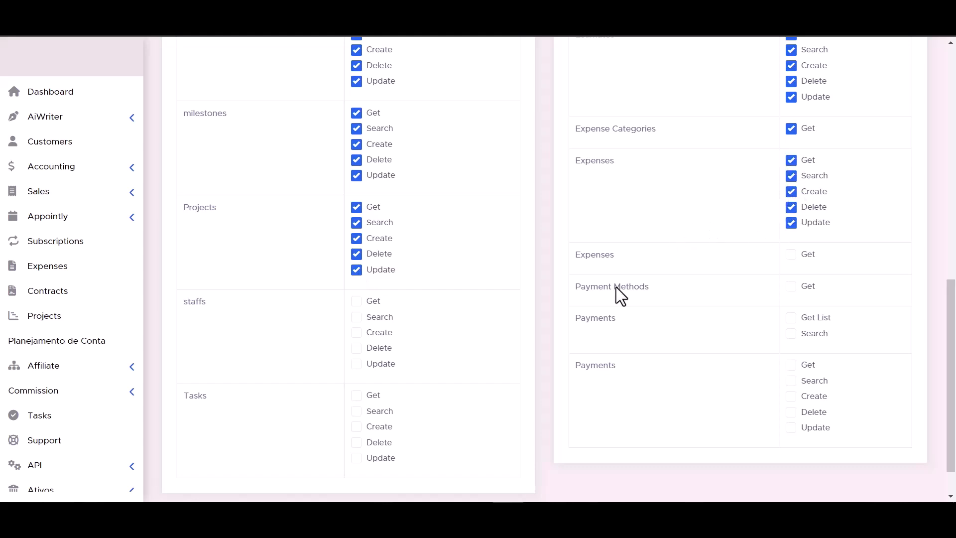
pyautogui.click(356, 302)
pyautogui.click(356, 348)
pyautogui.click(356, 364)
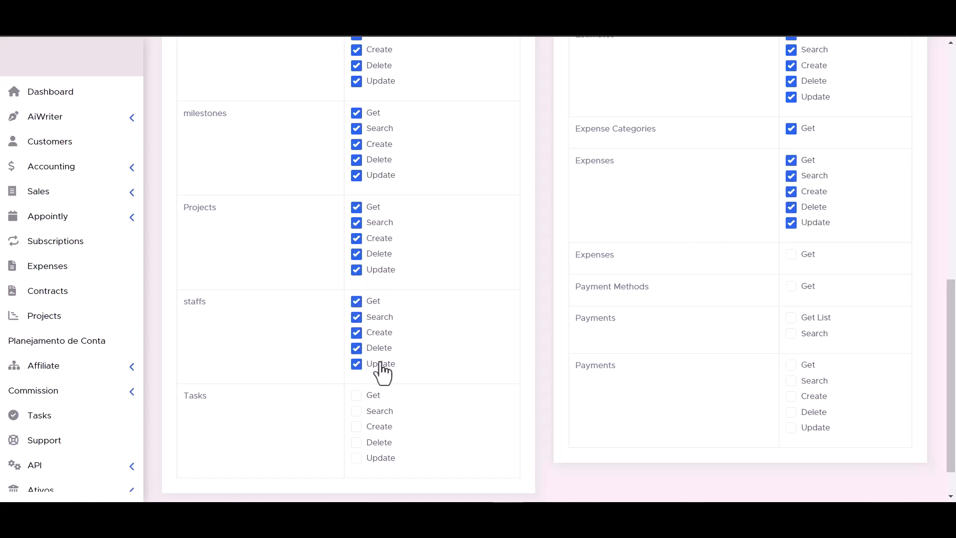
pyautogui.click(791, 318)
pyautogui.scroll(-1, 548, 329)
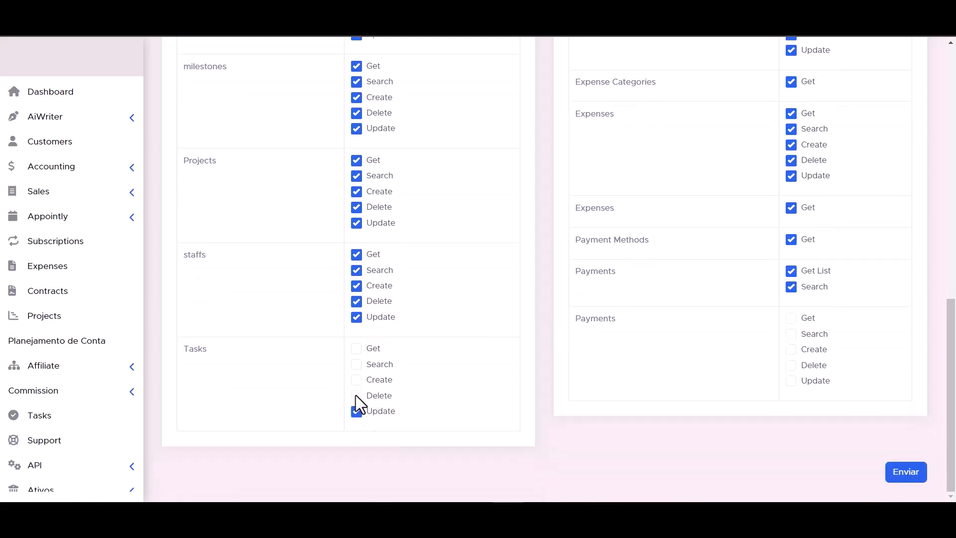
pyautogui.click(357, 364)
pyautogui.click(357, 348)
pyautogui.click(793, 381)
pyautogui.click(791, 365)
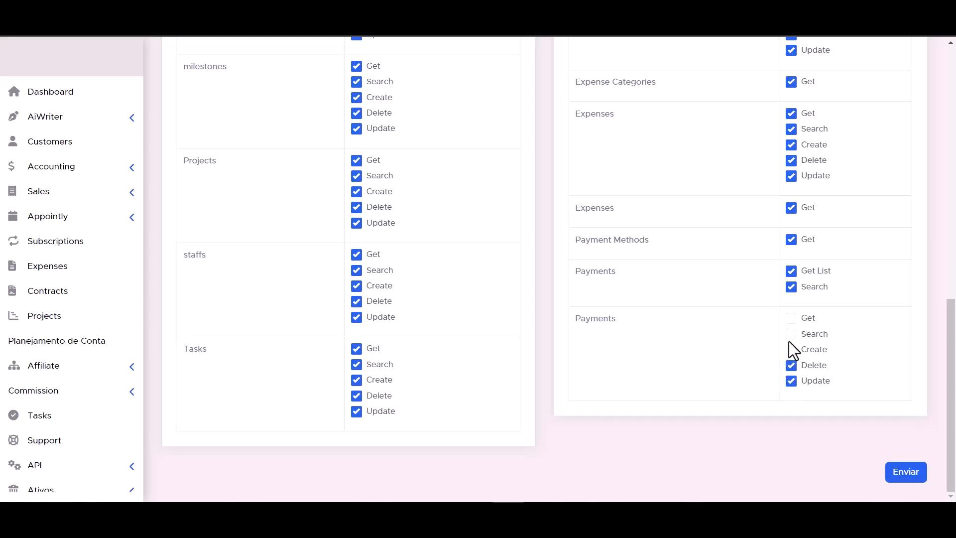
pyautogui.click(791, 349)
pyautogui.click(791, 334)
pyautogui.click(790, 318)
pyautogui.scroll(1, 597, 388)
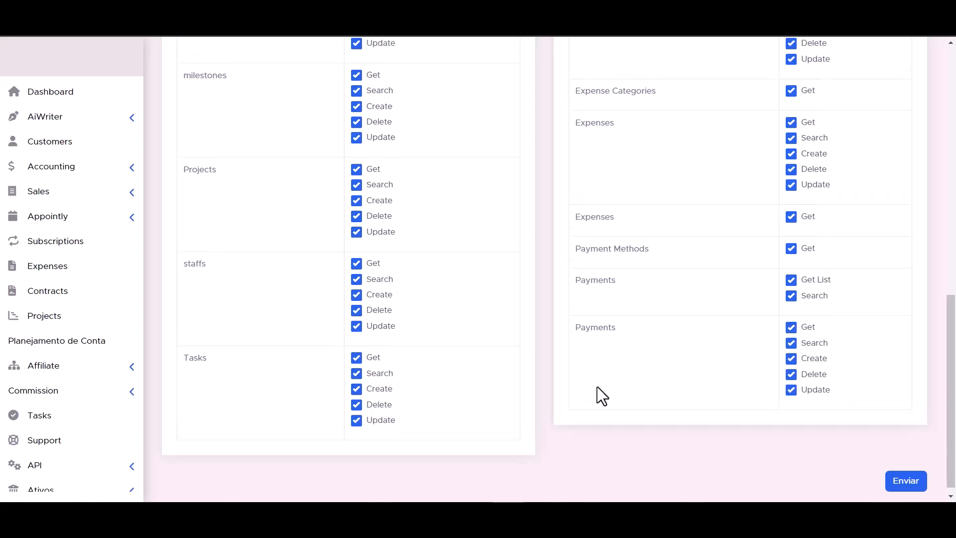
pyautogui.scroll(-1, 602, 397)
pyautogui.click(910, 475)
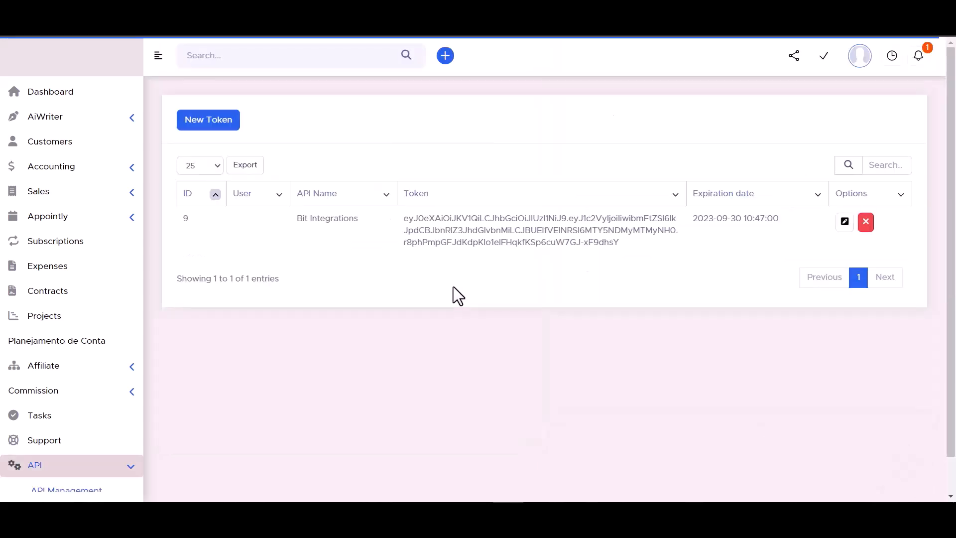
pyautogui.tripleClick(482, 231)
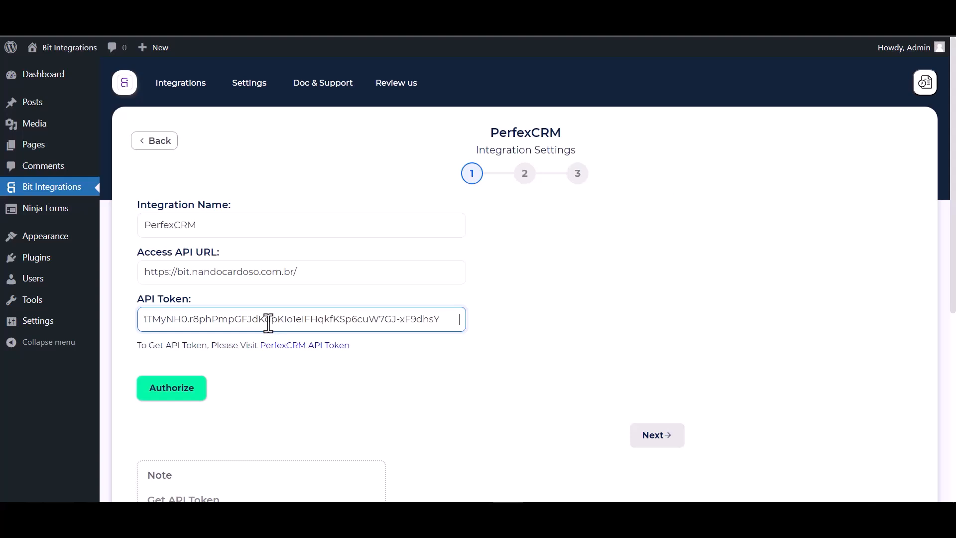
# - Authorize Perfex CRM and choose the Create Contact action for customer 'Bit Integrations'
pyautogui.click(166, 394)
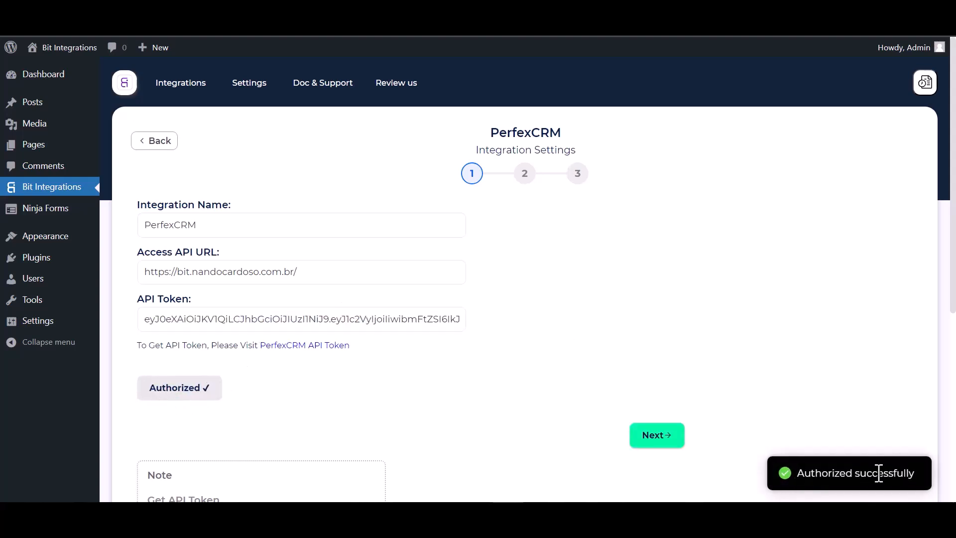
pyautogui.scroll(-1, 567, 291)
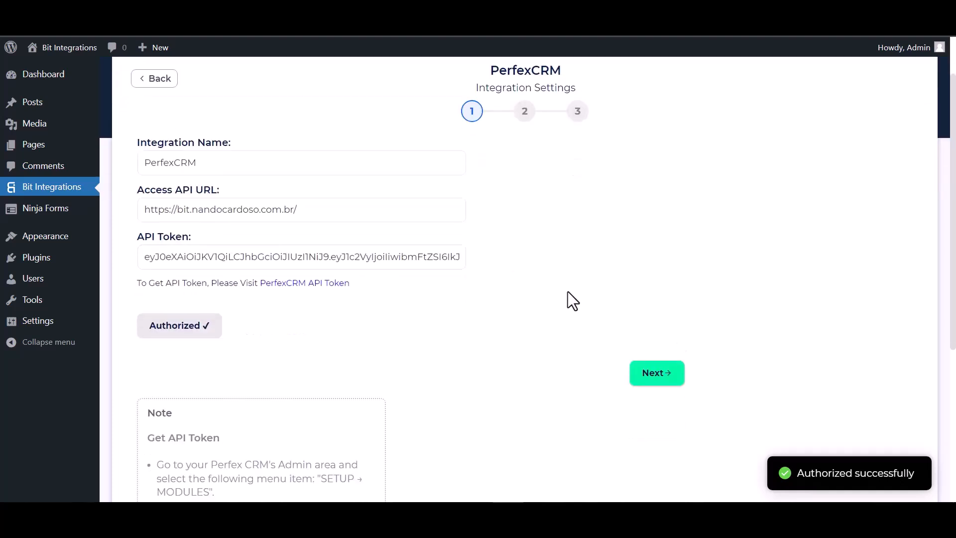
pyautogui.scroll(1, 555, 306)
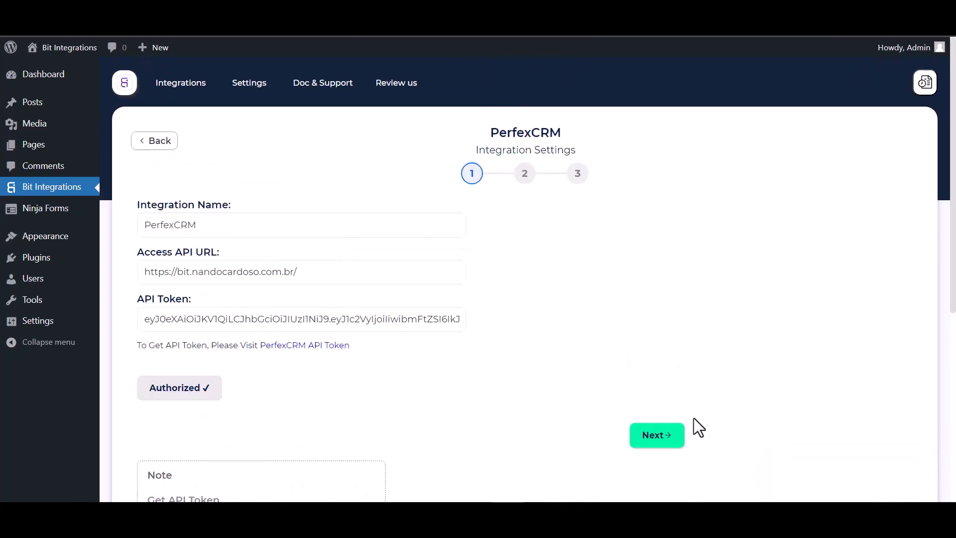
pyautogui.click(657, 436)
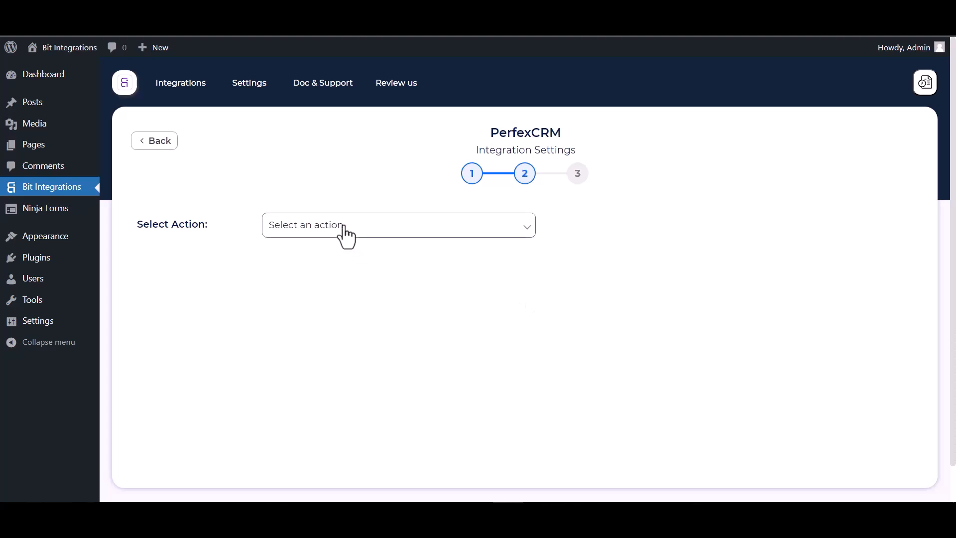
pyautogui.click(375, 228)
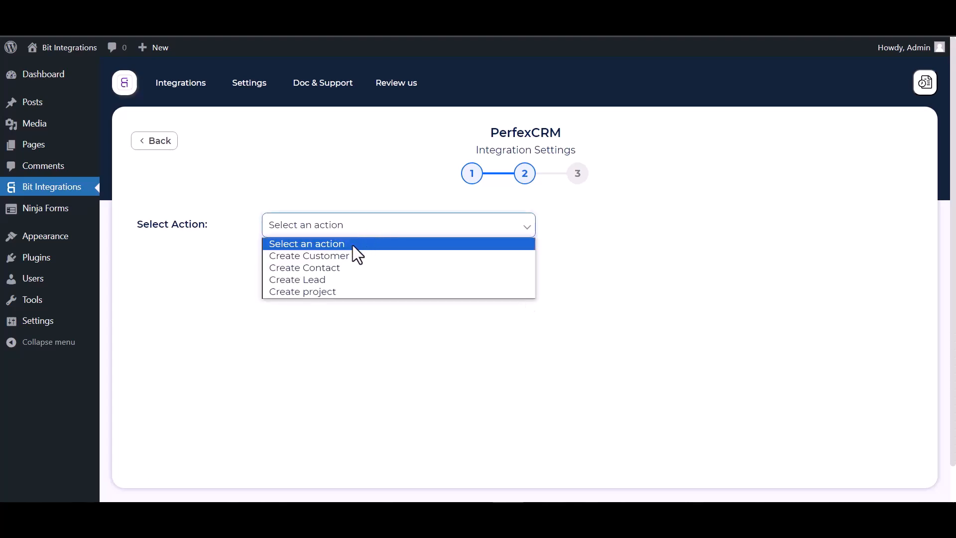
pyautogui.click(328, 272)
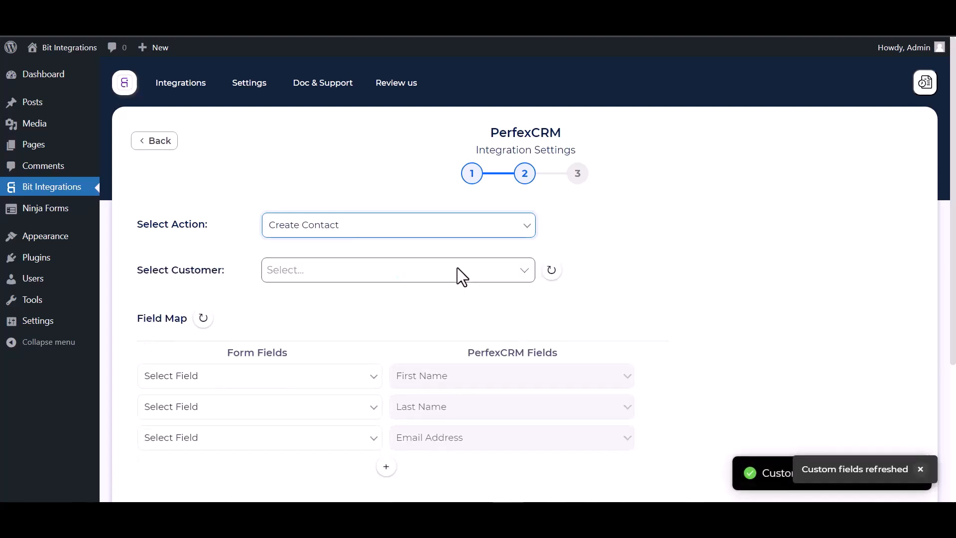
pyautogui.scroll(-1, 457, 267)
pyautogui.click(319, 232)
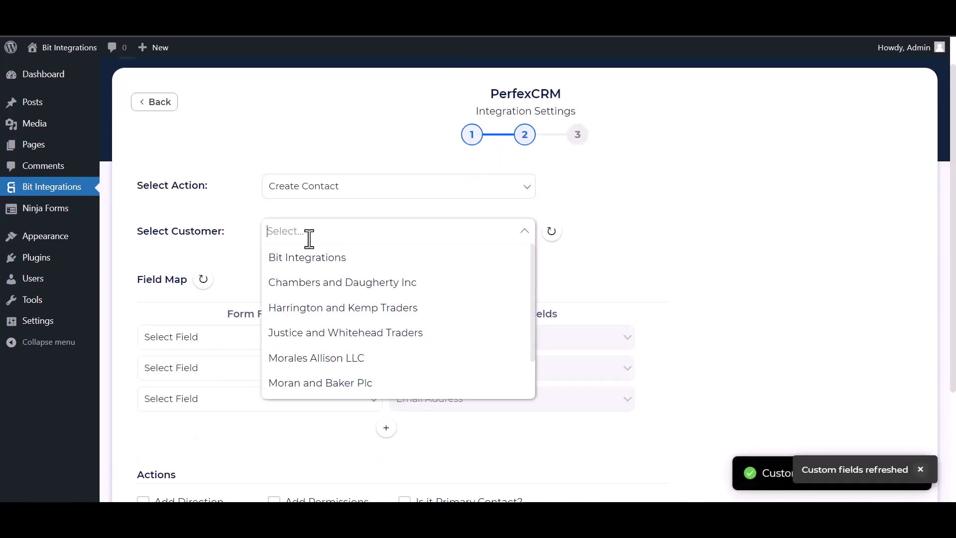
pyautogui.click(309, 258)
# - Map First Name, Last Name and Email, plus the form's Phone to Phone Number
pyautogui.scroll(-4, 349, 244)
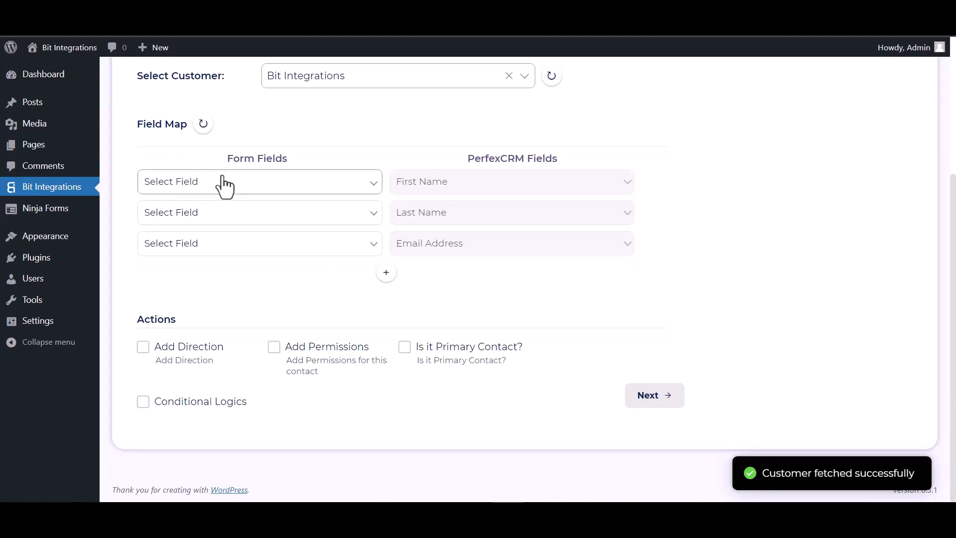
pyautogui.click(271, 186)
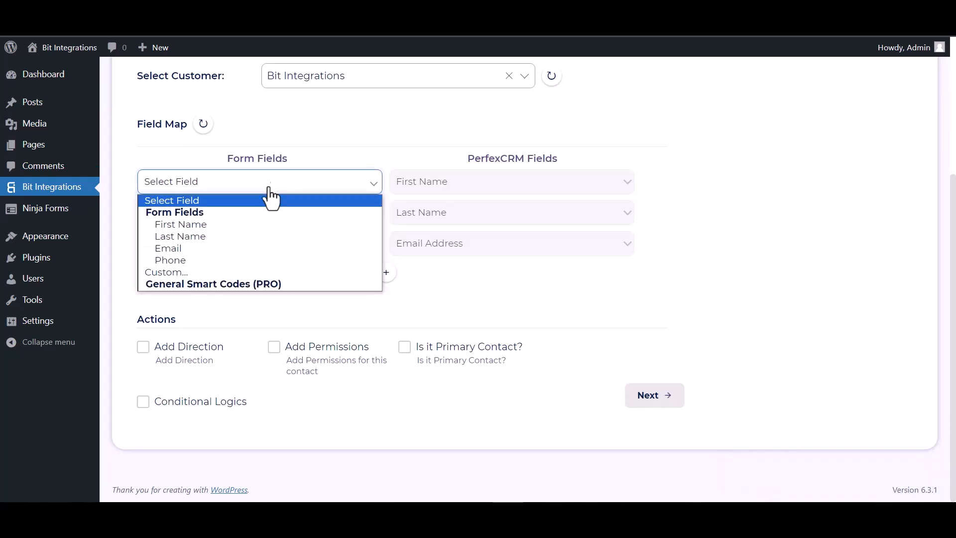
pyautogui.click(216, 225)
pyautogui.click(270, 219)
pyautogui.click(206, 267)
pyautogui.click(218, 245)
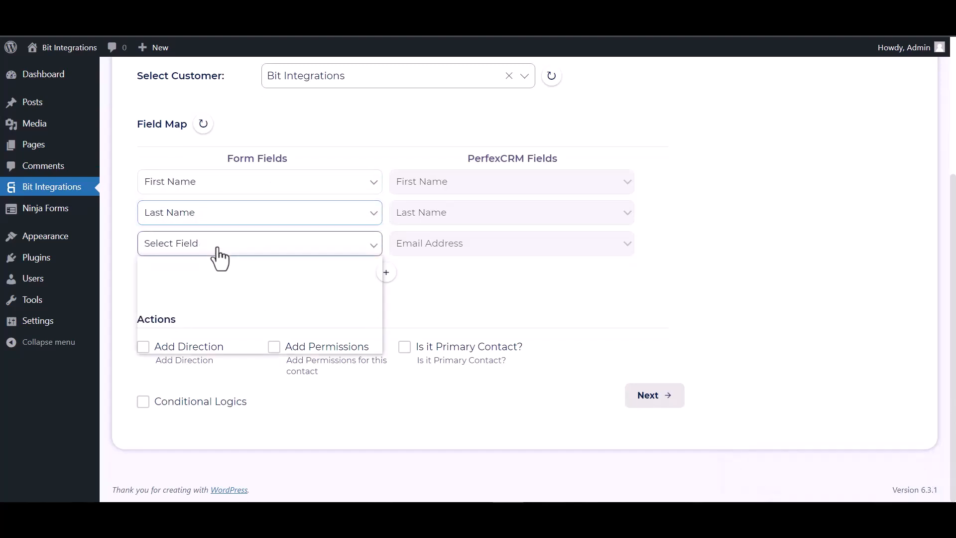
pyautogui.click(201, 310)
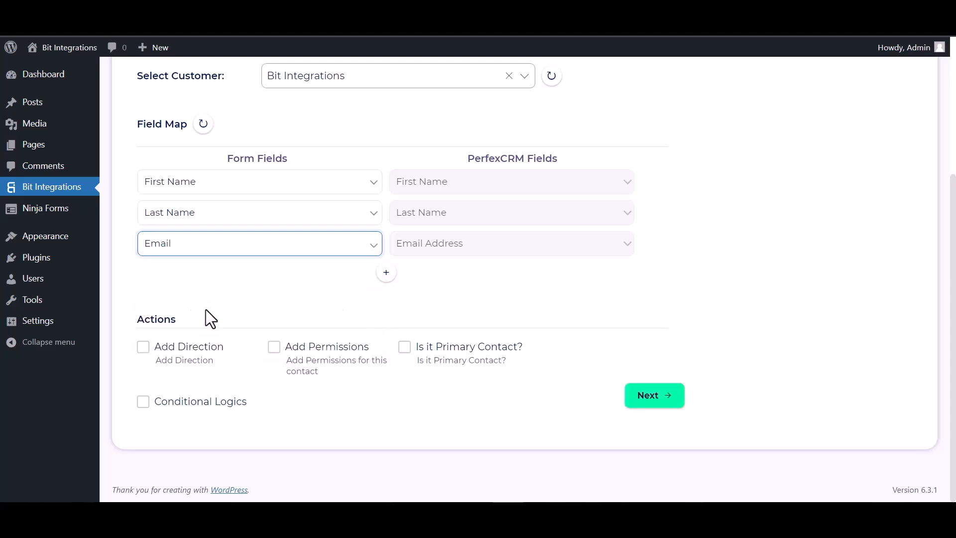
pyautogui.click(387, 273)
pyautogui.click(418, 278)
pyautogui.click(415, 316)
pyautogui.click(326, 276)
pyautogui.click(189, 352)
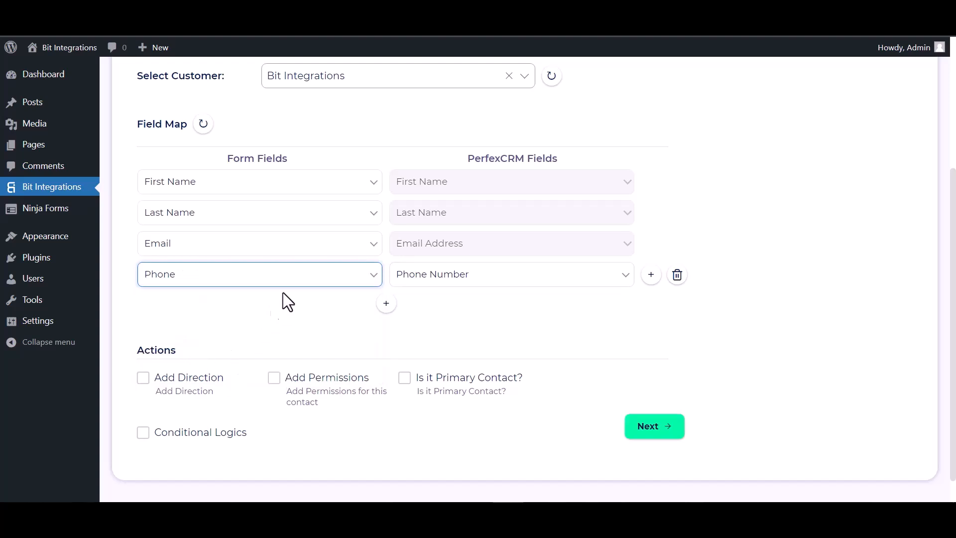
# - Leave conditional logic off, then finish and save the integration
pyautogui.scroll(-1, 323, 294)
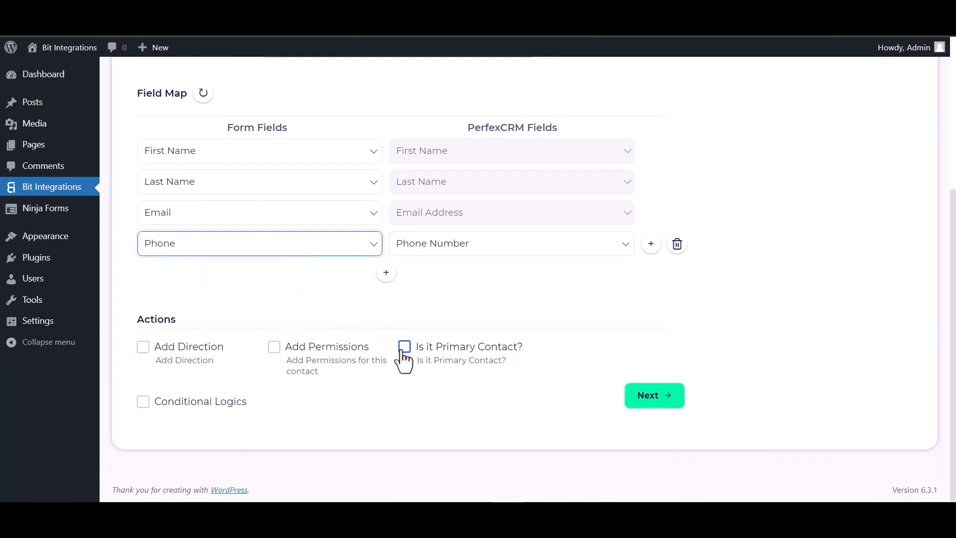
pyautogui.click(144, 402)
pyautogui.scroll(-2, 300, 342)
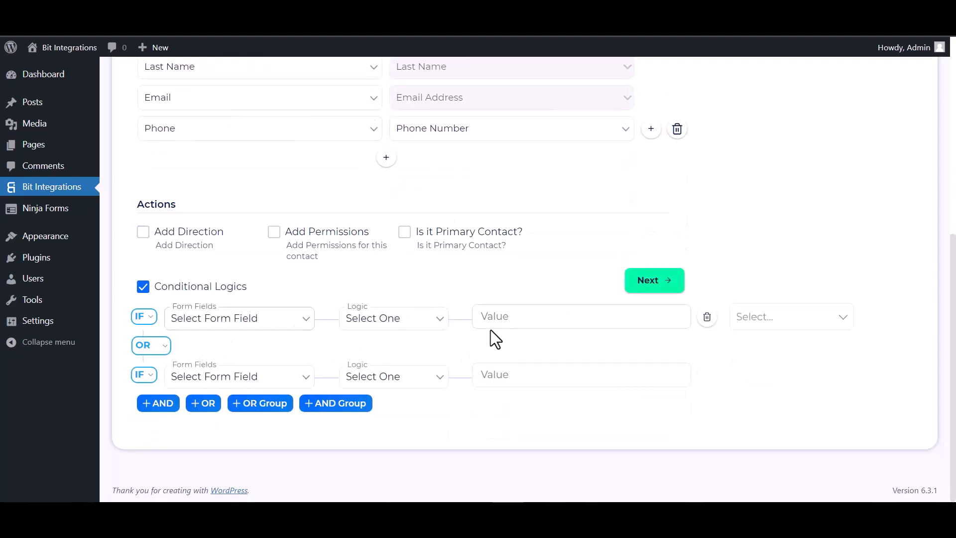
pyautogui.click(144, 287)
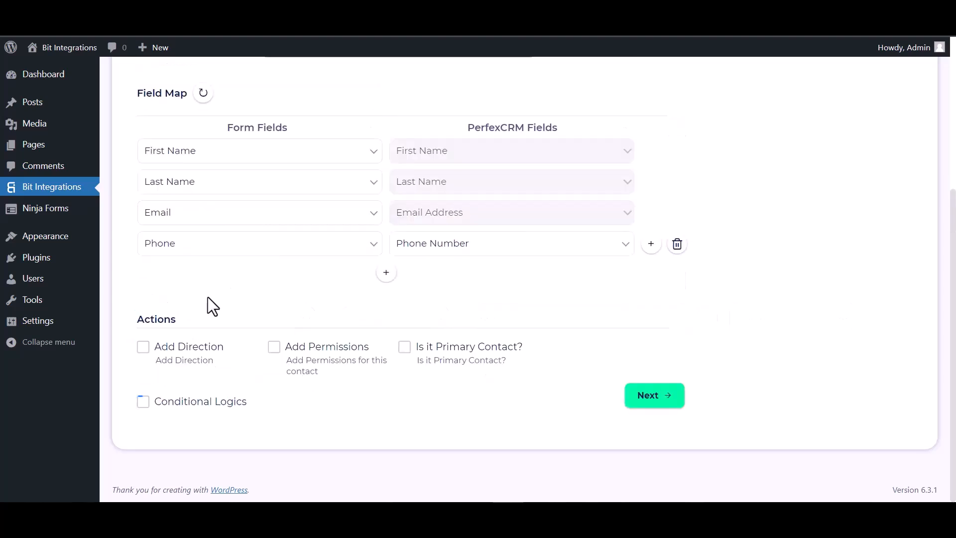
pyautogui.click(661, 397)
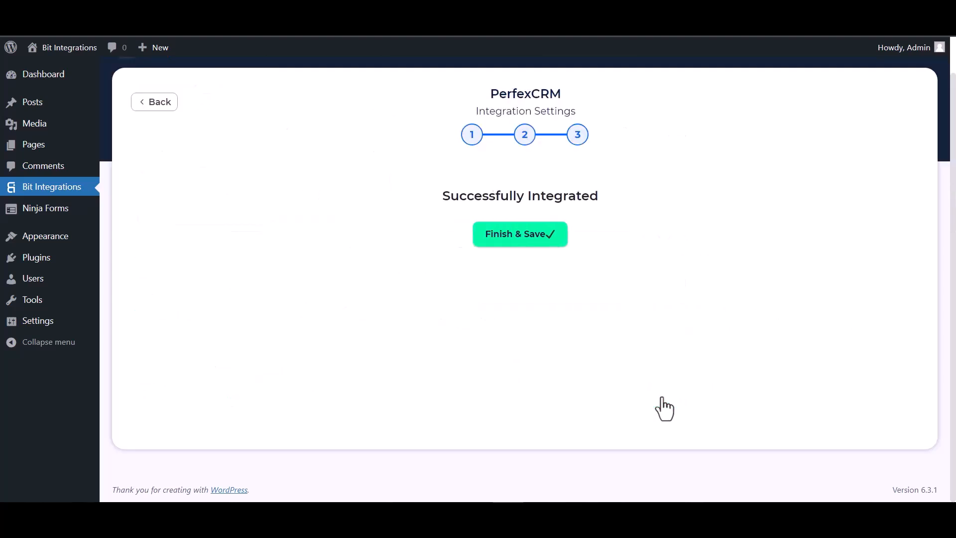
pyautogui.click(522, 238)
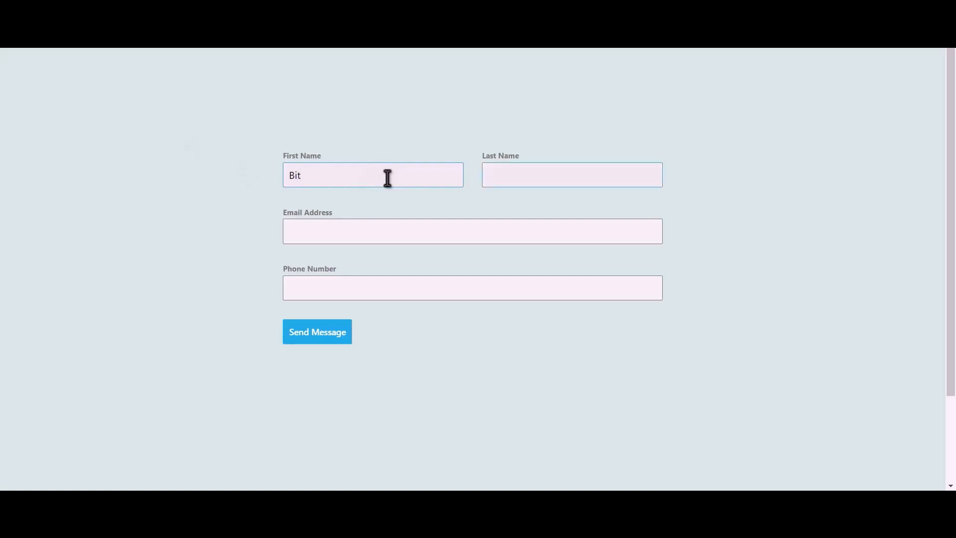
# - Submit the contact form with the name, e-mail and phone, then view Perfex CRM's customers
pyautogui.write('tegration')
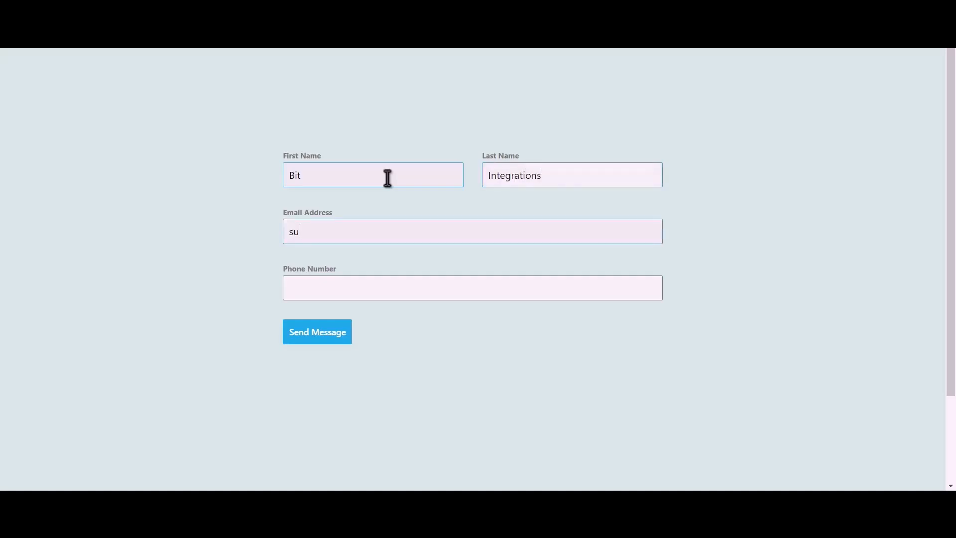
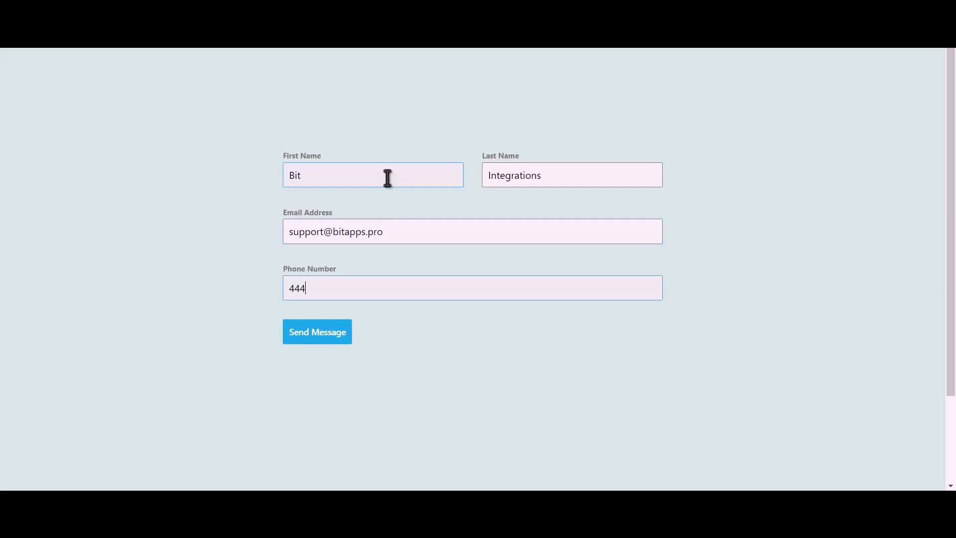
pyautogui.write('555666')
pyautogui.click(327, 339)
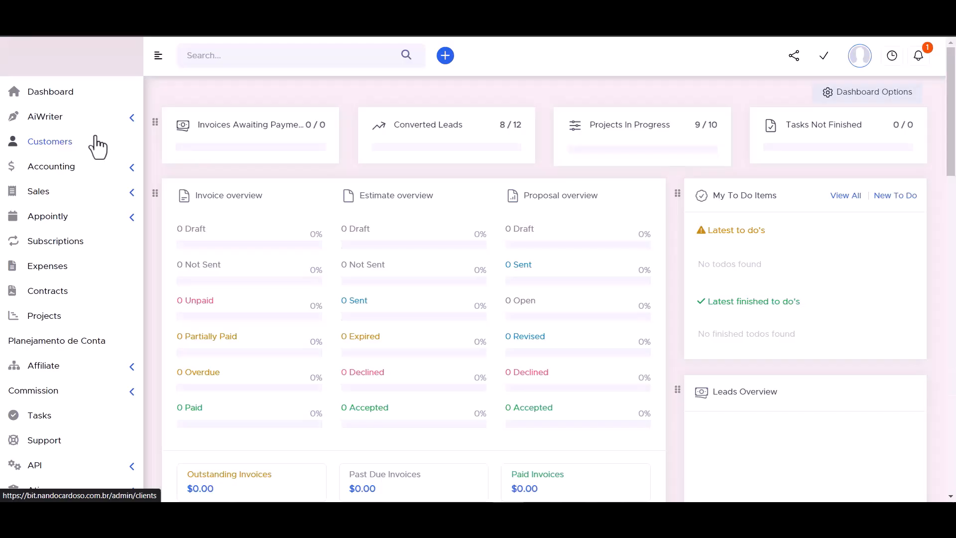
pyautogui.click(97, 144)
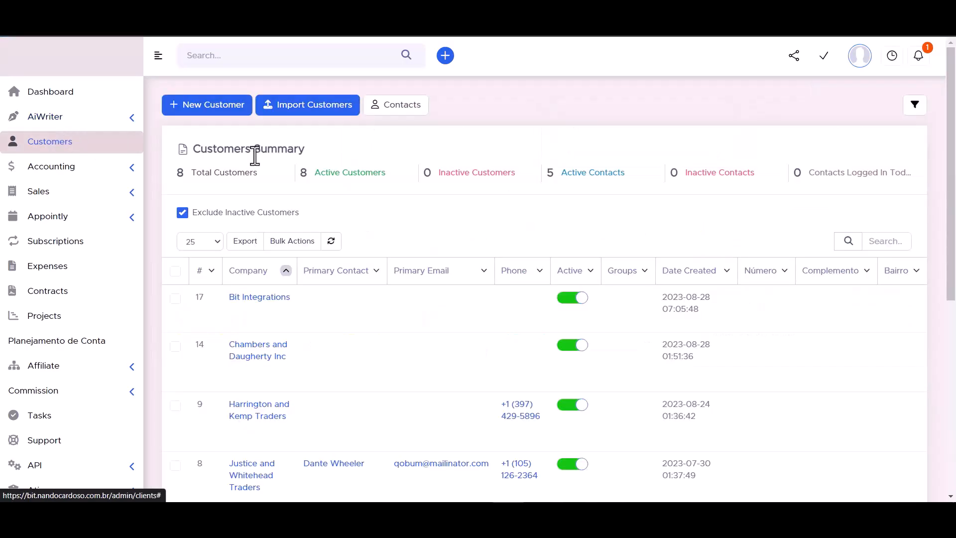
# - Open the new contact under the Bit Integrations customer's Contacts to review its submitted details
pyautogui.click(260, 299)
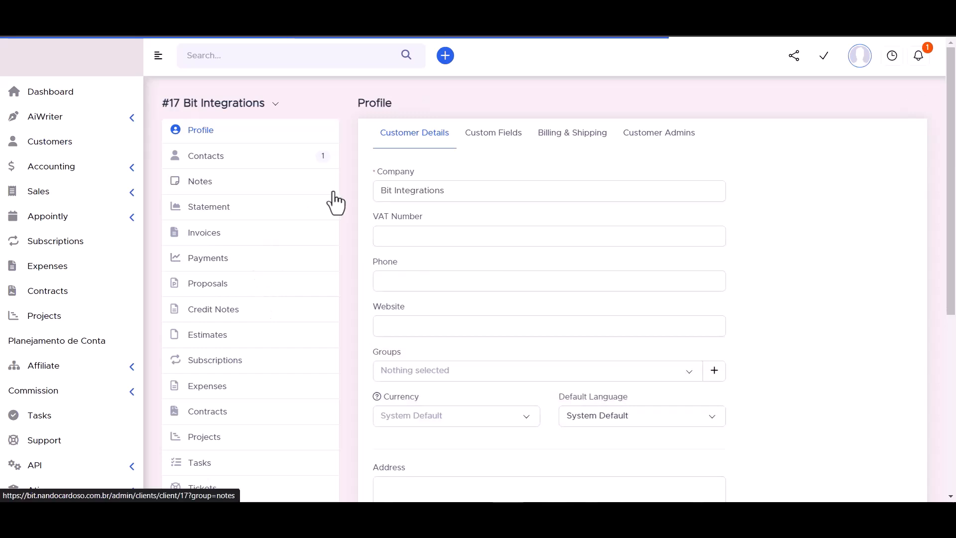
pyautogui.click(206, 158)
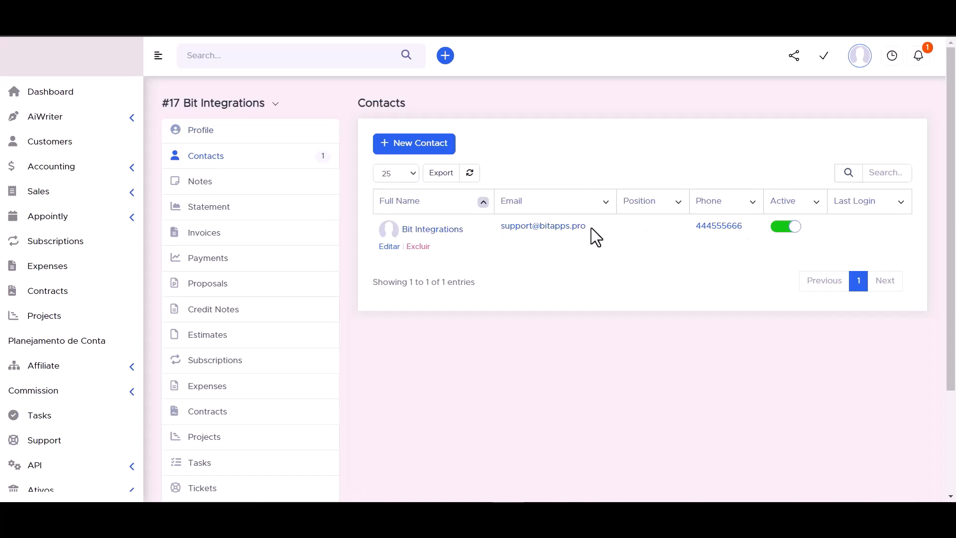
pyautogui.click(448, 235)
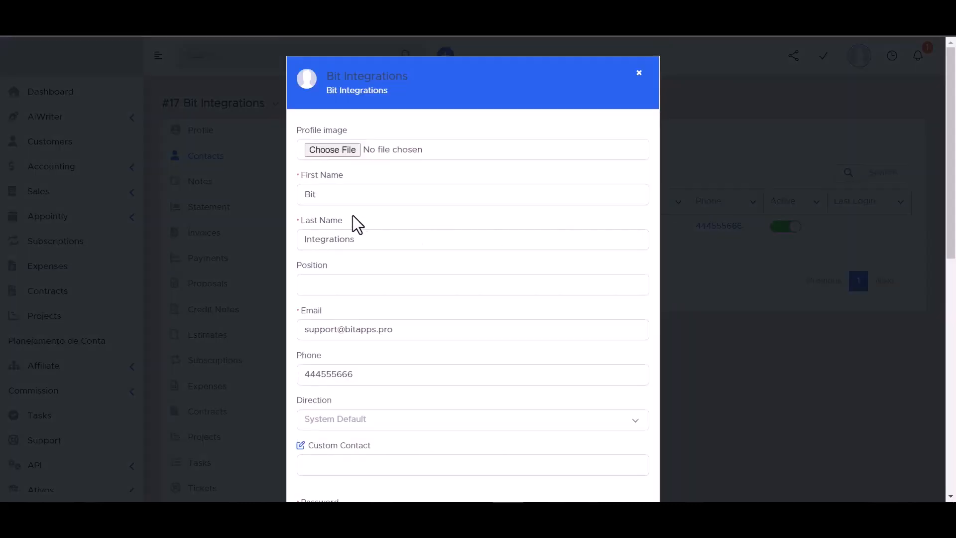
pyautogui.scroll(-2, 332, 227)
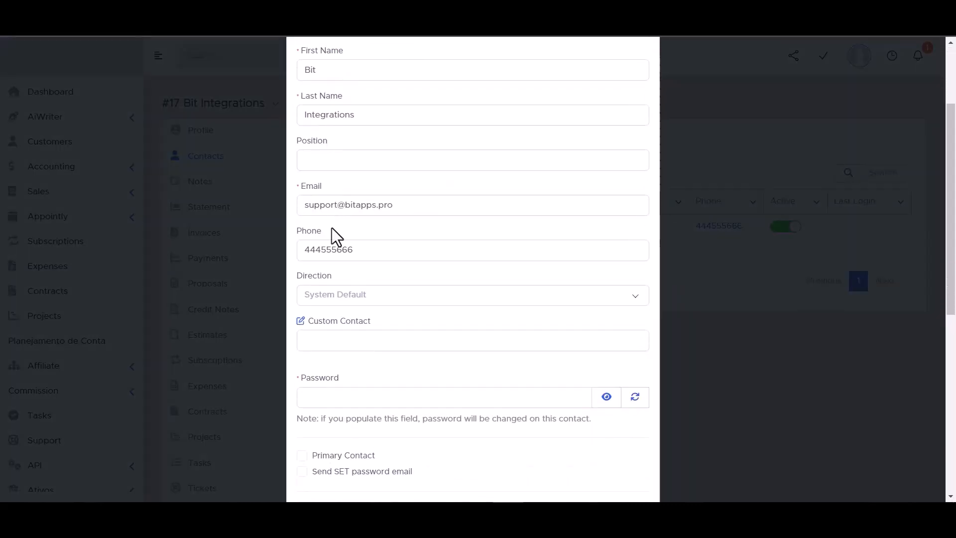